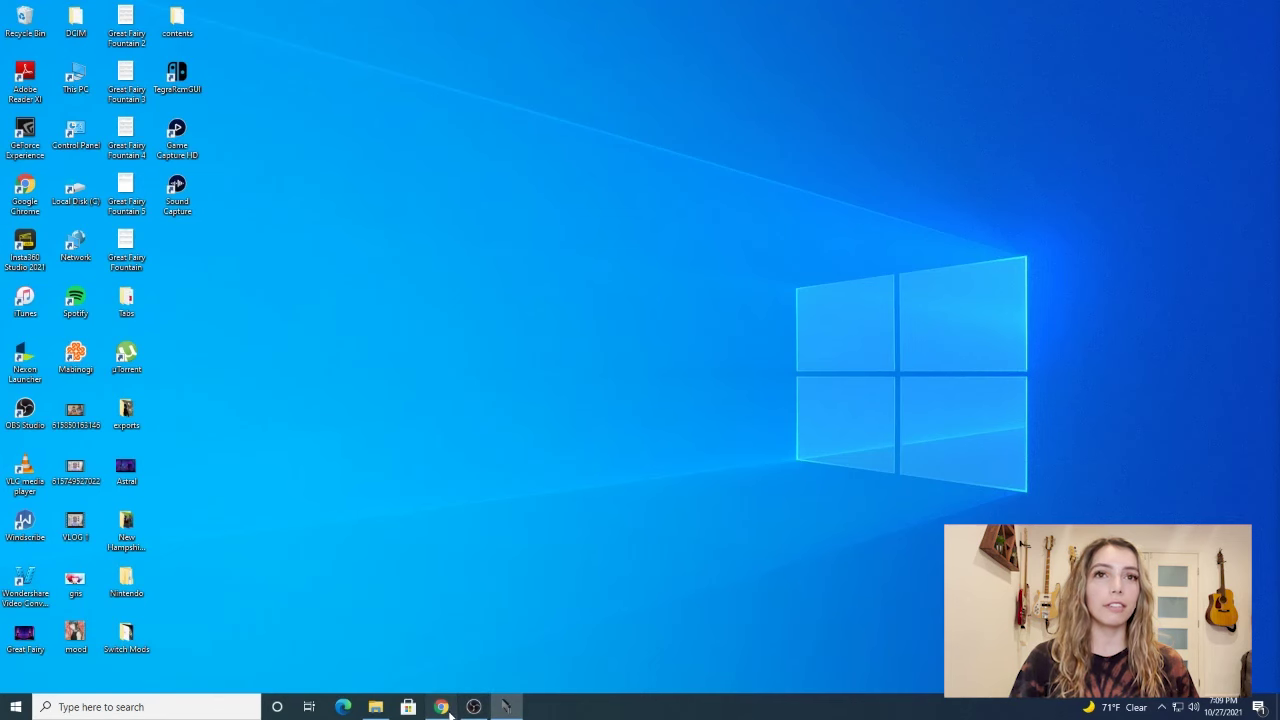
Switch to Chrome and its ismyswitchpatched.com page.
{"action": "left_click", "coordinate": [441, 707]}
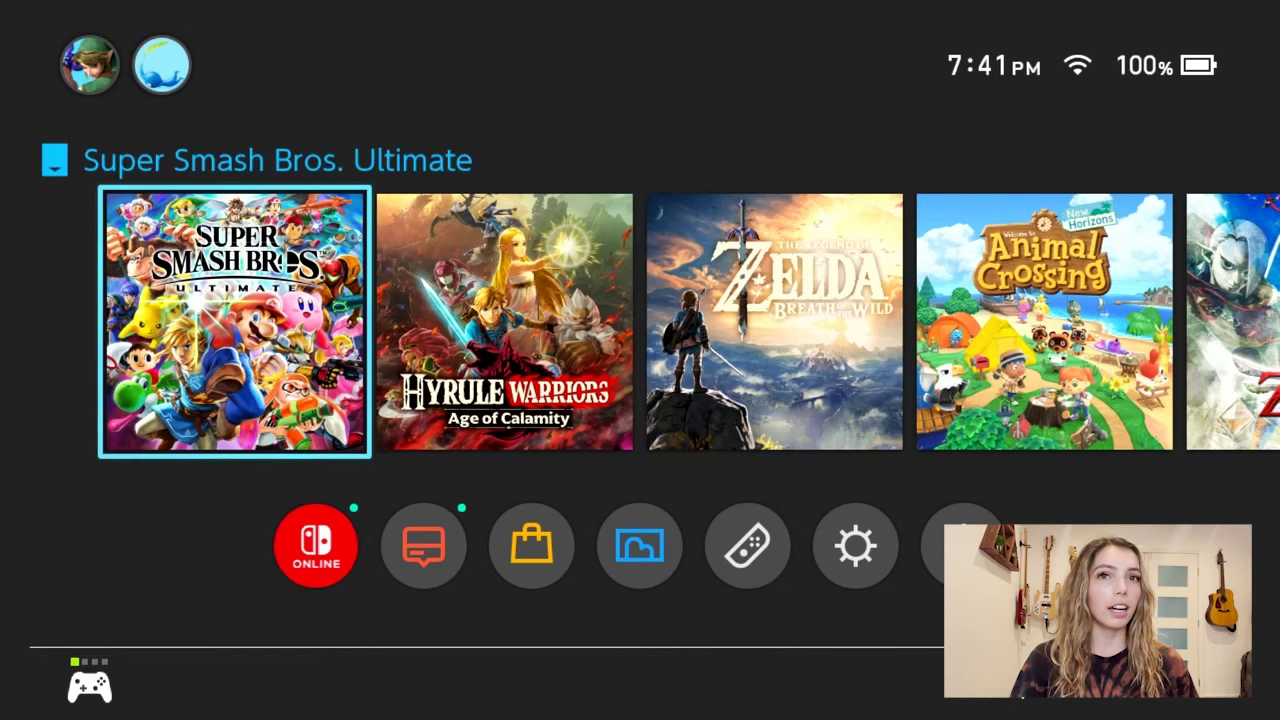
Open System Settings from the home menu of the Nintendo Switch console.
{"action": "key", "text": "Down"}
{"action": "key", "text": "Right"}
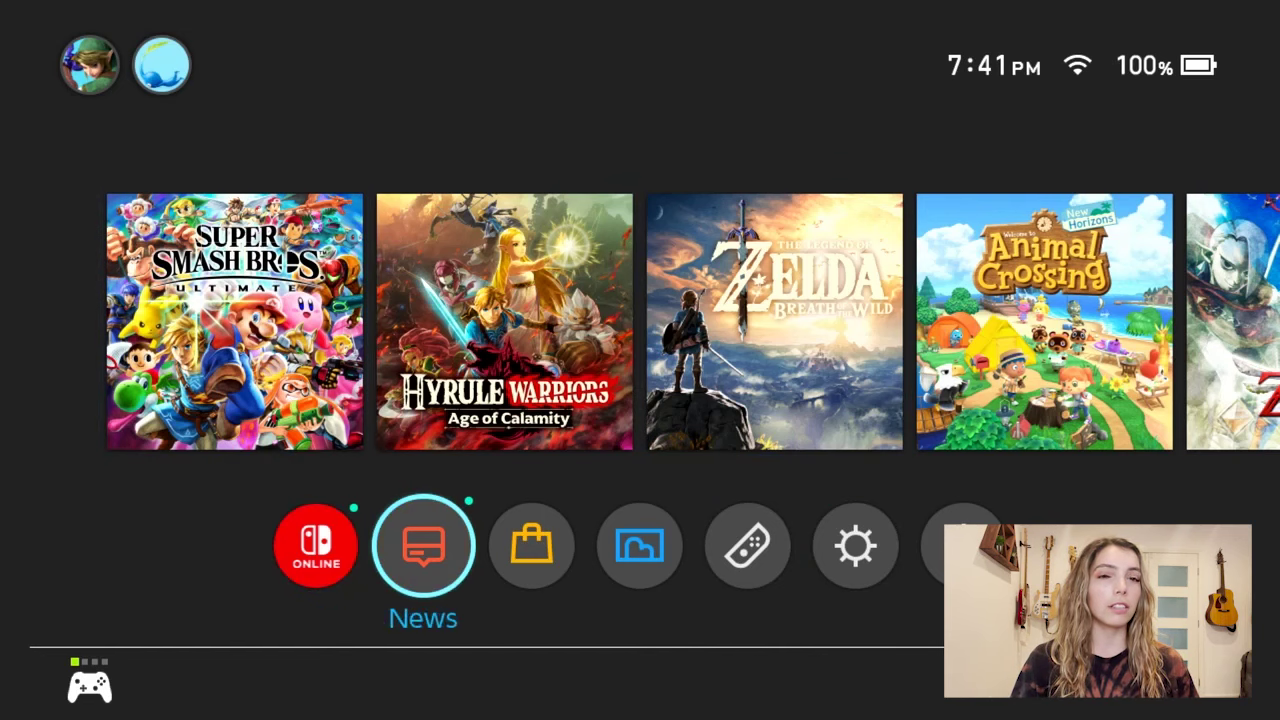
{"action": "key", "text": "Right"}
{"action": "key", "text": "Right"}
{"action": "key", "text": "Right"}
{"action": "key", "text": "Right"}
{"action": "key", "text": "Return"}
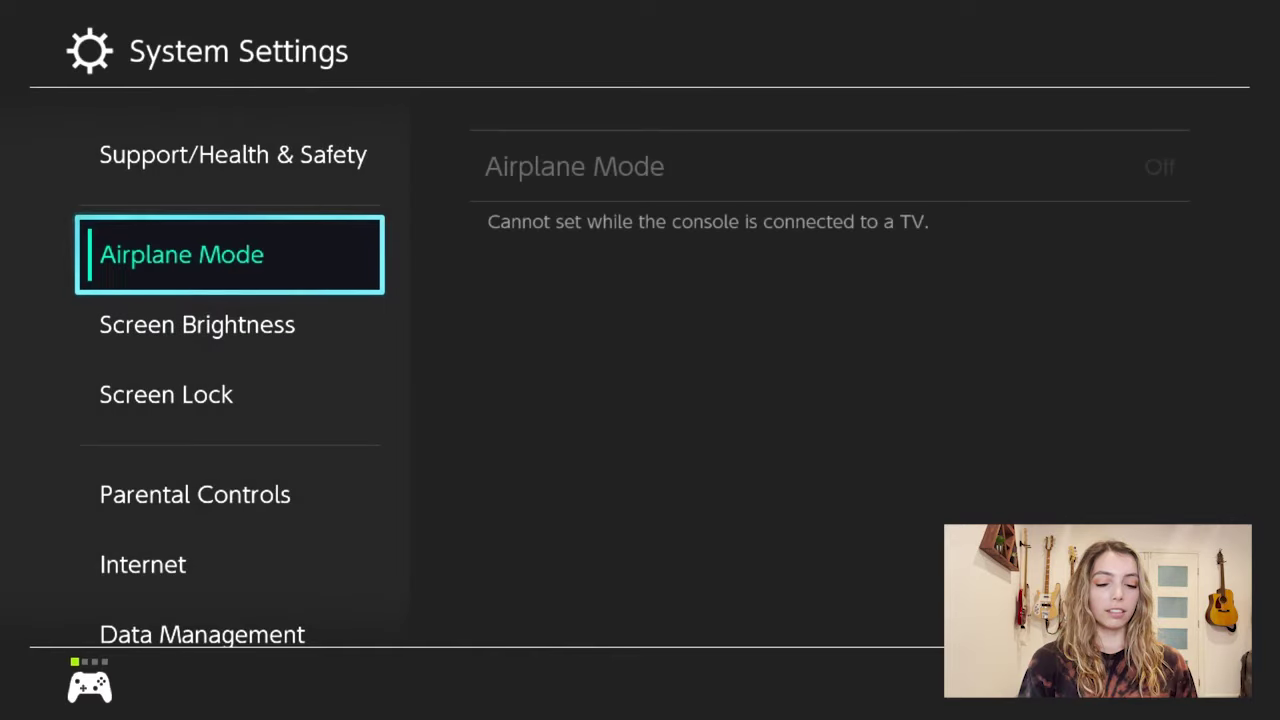
Go to the options of the System category in the console's settings.
{"action": "key", "text": "Down"}
{"action": "key", "text": "Down"}
{"action": "key", "text": "Down"}
{"action": "key", "text": "Down"}
{"action": "key", "text": "Down"}
{"action": "key", "text": "Down"}
{"action": "key", "text": "Down"}
{"action": "key", "text": "Down"}
{"action": "key", "text": "Down"}
{"action": "key", "text": "Down"}
{"action": "key", "text": "Down"}
{"action": "key", "text": "Down"}
{"action": "key", "text": "Down"}
{"action": "key", "text": "Down"}
{"action": "key", "text": "Down"}
{"action": "key", "text": "Right"}
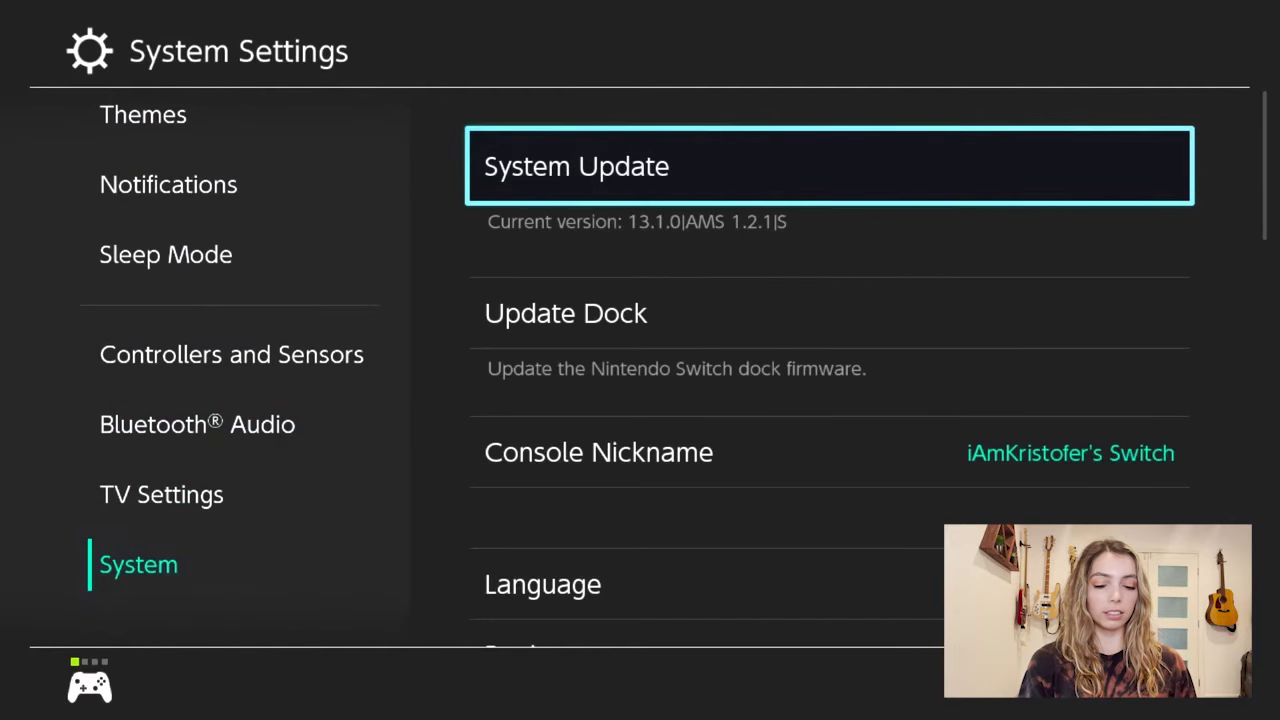
Look up the console's serial number further down in the System options.
{"action": "key", "text": "Down"}
{"action": "key", "text": "Down"}
{"action": "key", "text": "Down"}
{"action": "key", "text": "Down"}
{"action": "key", "text": "Down"}
{"action": "key", "text": "Down"}
{"action": "key", "text": "Down"}
{"action": "key", "text": "Down"}
{"action": "key", "text": "Down"}
{"action": "key", "text": "Down"}
{"action": "key", "text": "Down"}
{"action": "key", "text": "Down"}
{"action": "key", "text": "Down"}
{"action": "key", "text": "Up"}
{"action": "key", "text": "Down"}
{"action": "key", "text": "Return"}
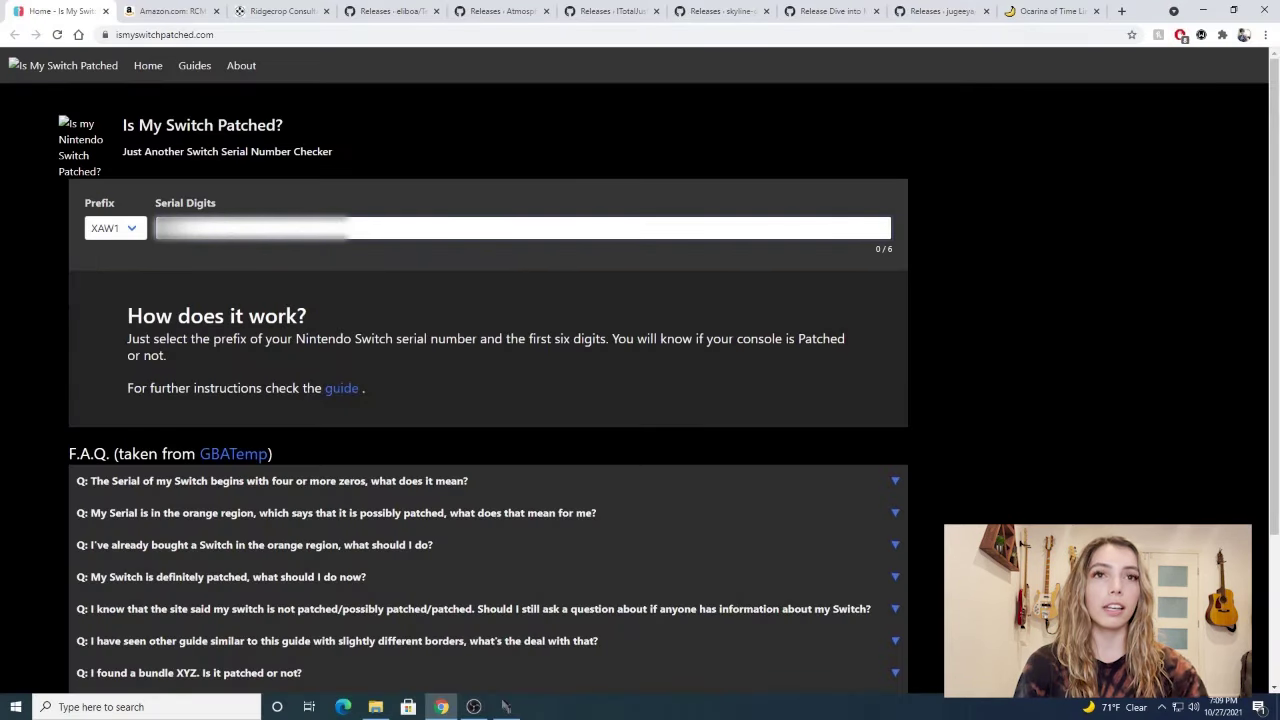
Check the first six serial digits with prefix XAW1 for a patch, and view the RCM Jig product page on Amazon.
{"action": "type", "text": "00"}
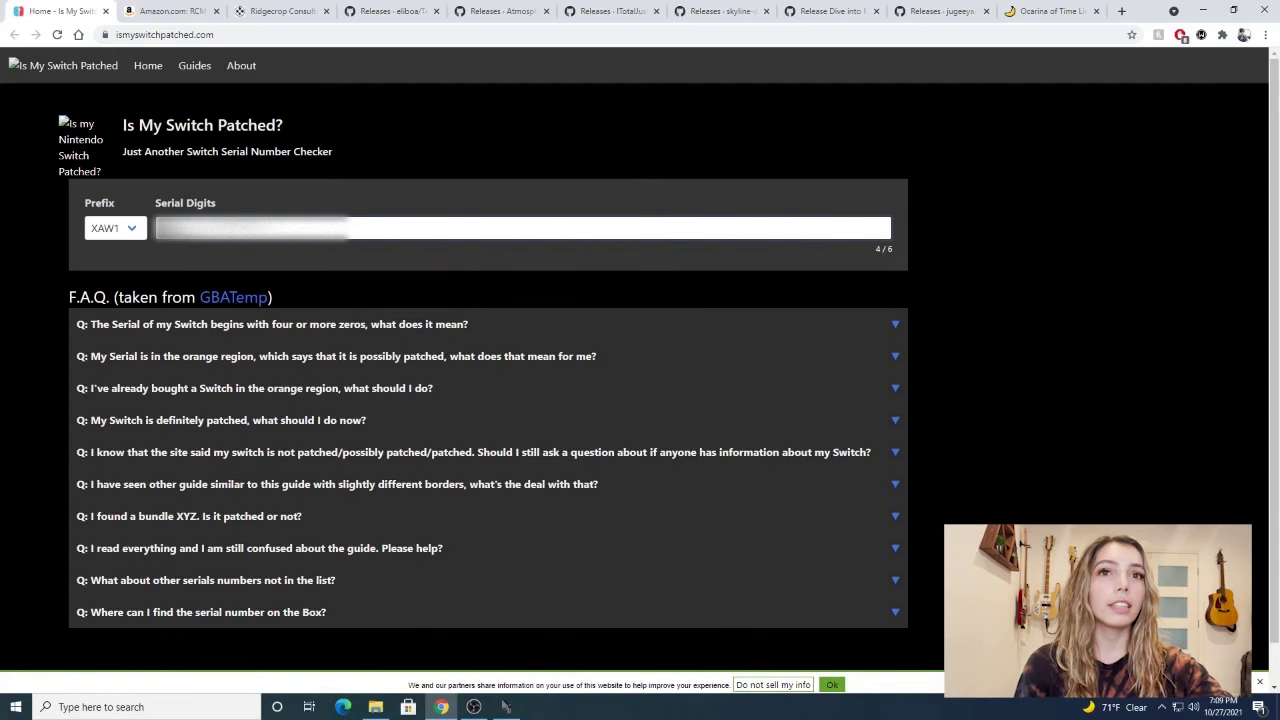
{"action": "type", "text": "00"}
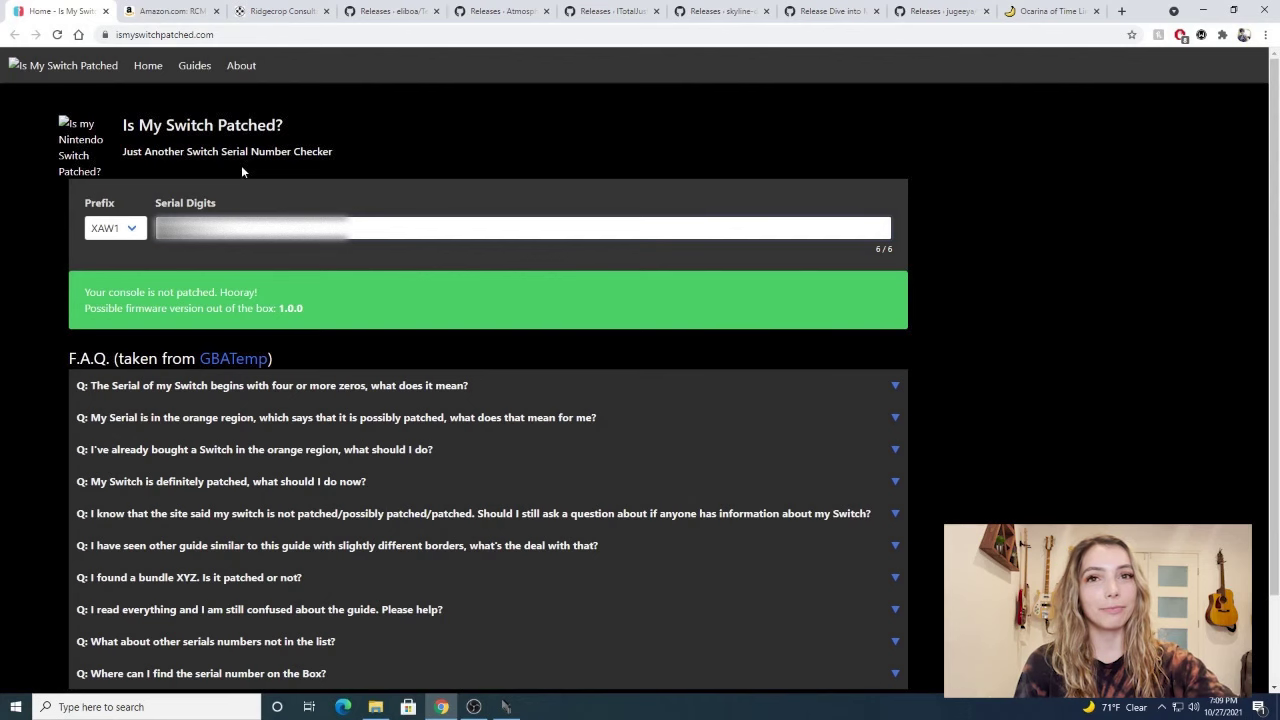
{"action": "left_click", "coordinate": [174, 10]}
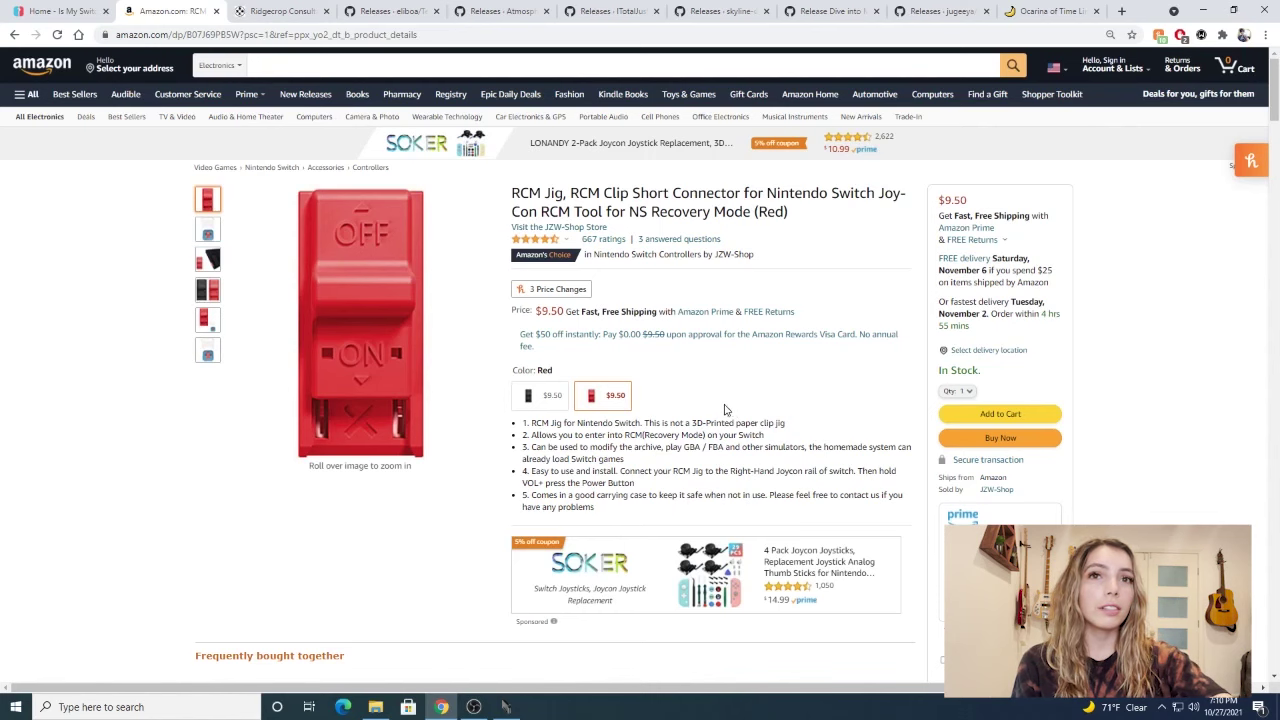
Download the guiformat FAT32 formatter from Ridgecrop and TegraRcmGUI_v2.6_Installer.msi from the TegraRcmGUI releases.
{"action": "left_click", "coordinate": [301, 11]}
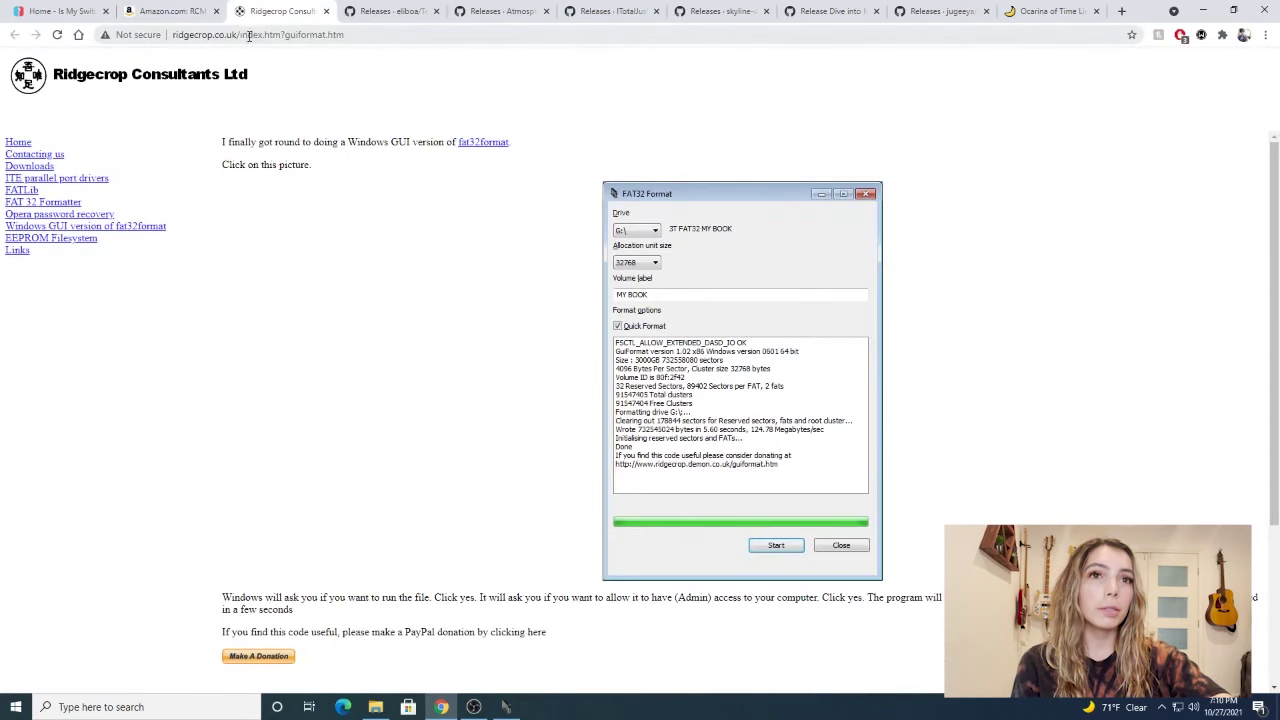
{"action": "left_click", "coordinate": [690, 378]}
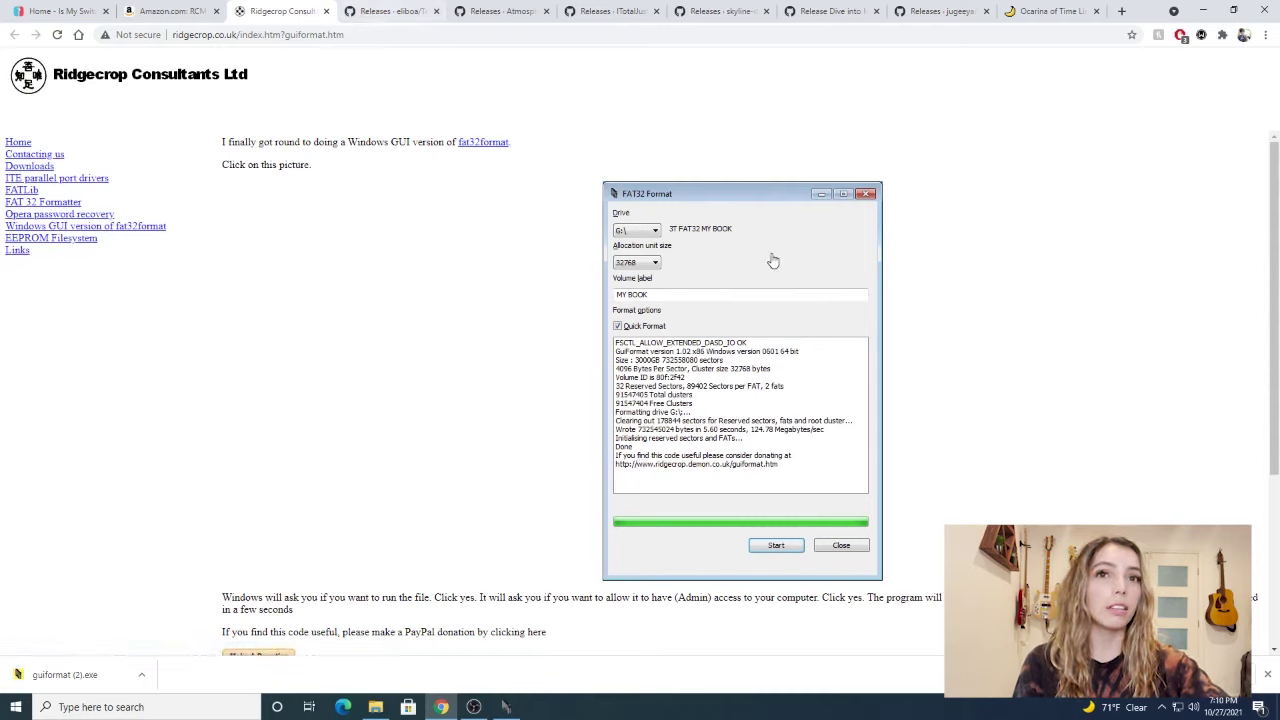
{"action": "left_click", "coordinate": [400, 11]}
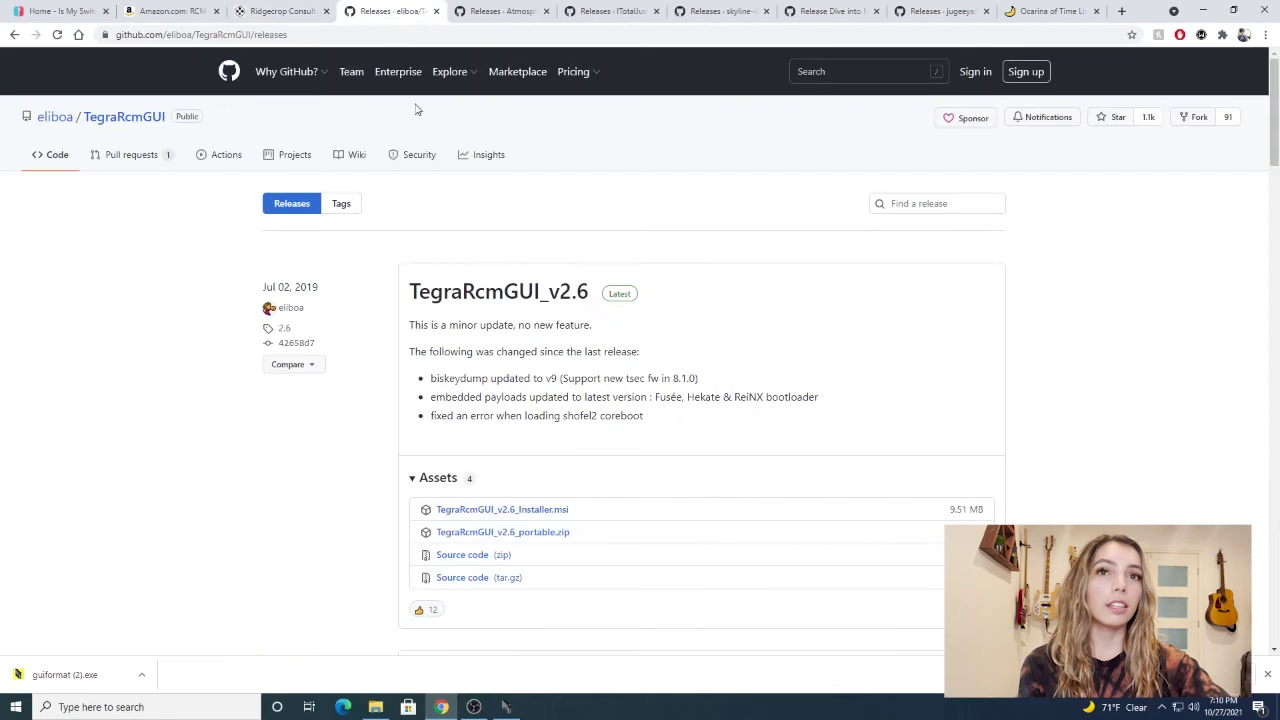
{"action": "left_click", "coordinate": [541, 510]}
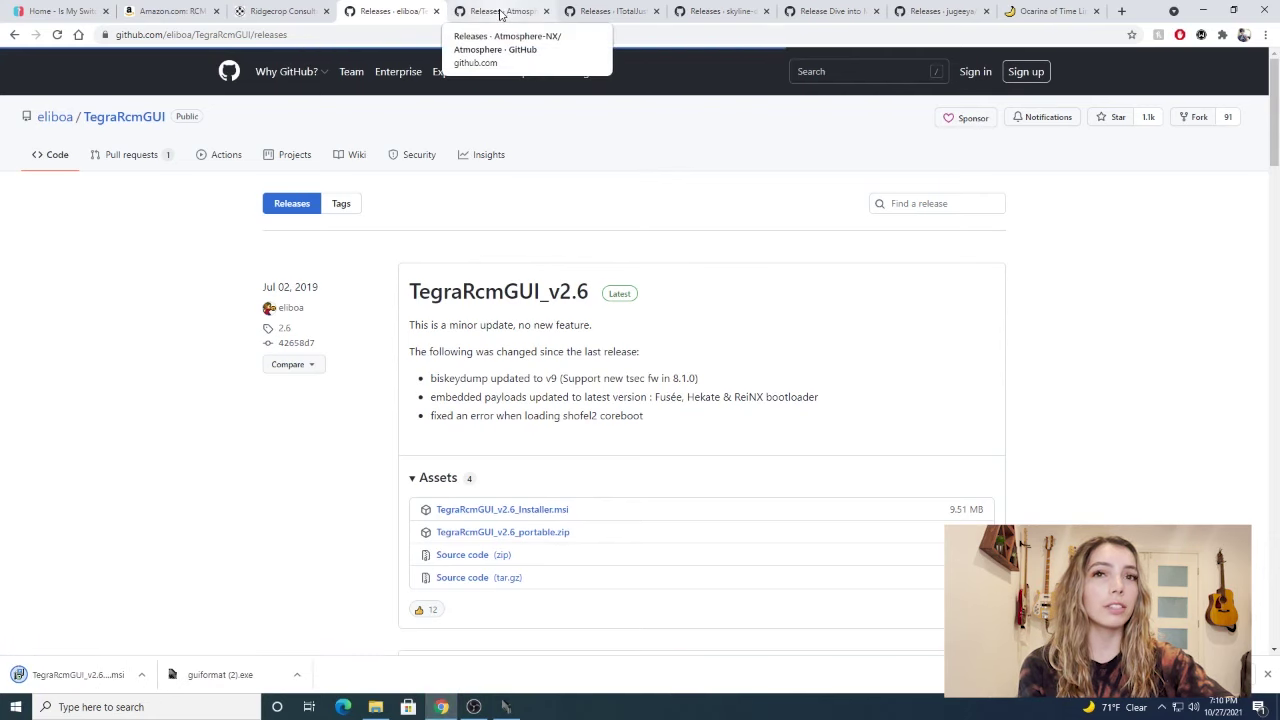
Download the Atmosphère 1.2.1 zip and fusee.bin from the Atmosphère releases on GitHub.
{"action": "left_click", "coordinate": [500, 13]}
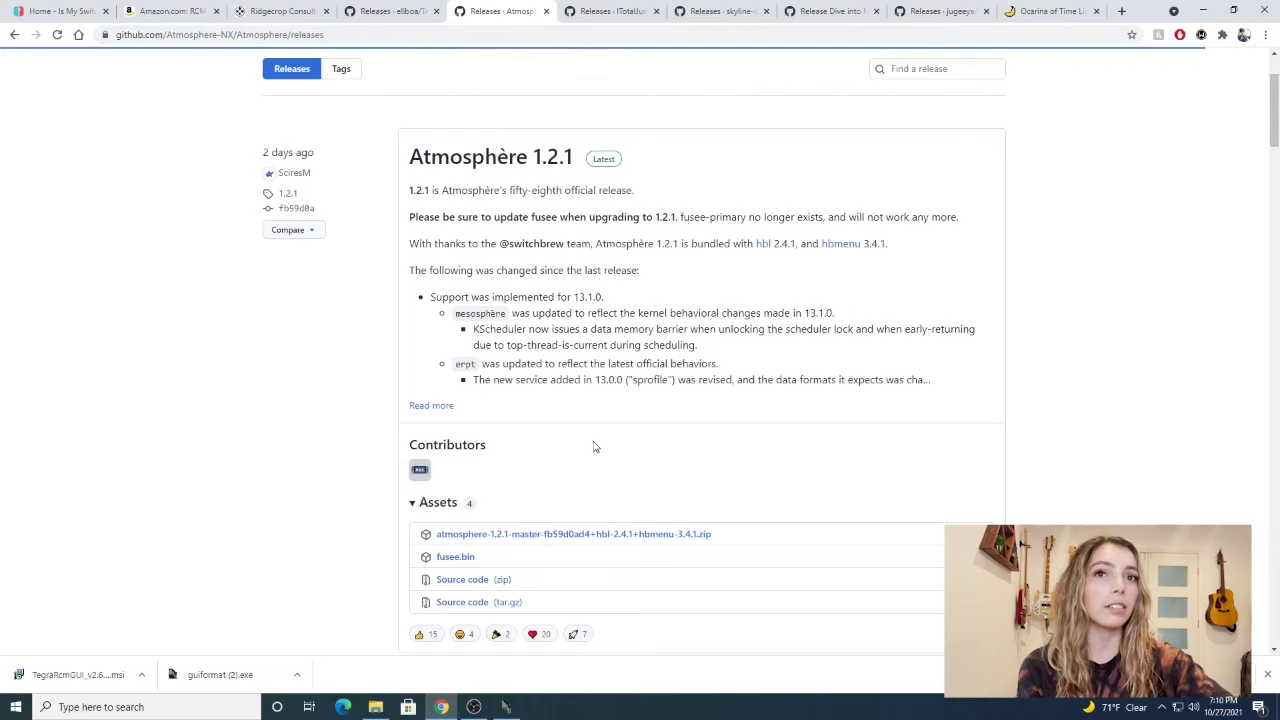
{"action": "left_click", "coordinate": [496, 539]}
{"action": "left_click", "coordinate": [462, 560]}
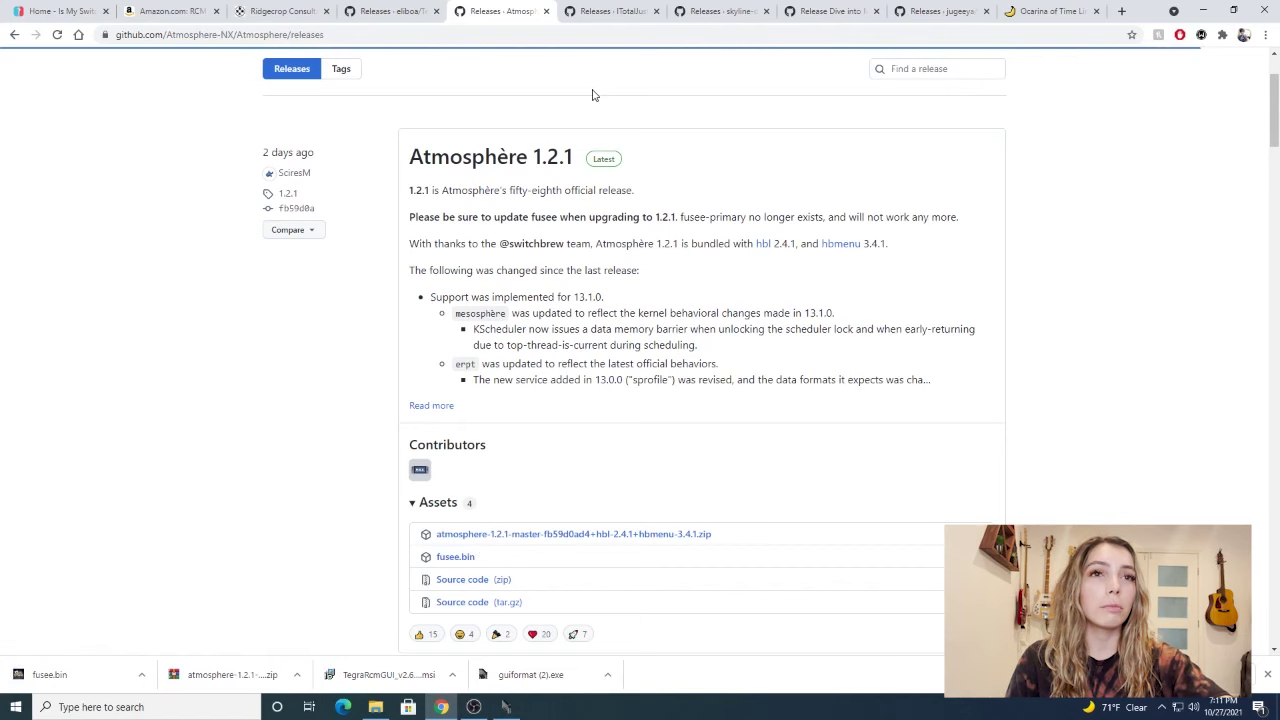
Download fusee.zip for firmware 13.1.0 from the ITotalJustice patches releases and skyline.zip from the skyline beta release.
{"action": "left_click", "coordinate": [610, 12]}
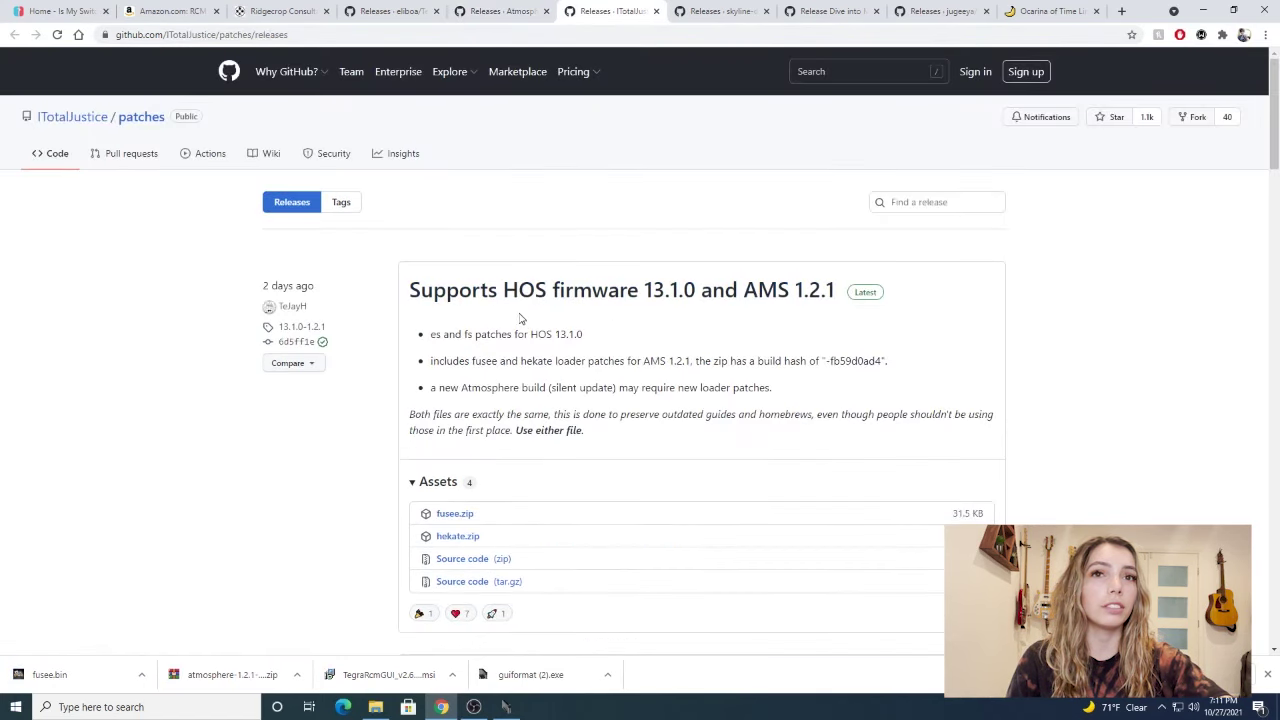
{"action": "scroll", "coordinate": [520, 318], "scroll_direction": "down", "scroll_amount": 1}
{"action": "left_click", "coordinate": [455, 447]}
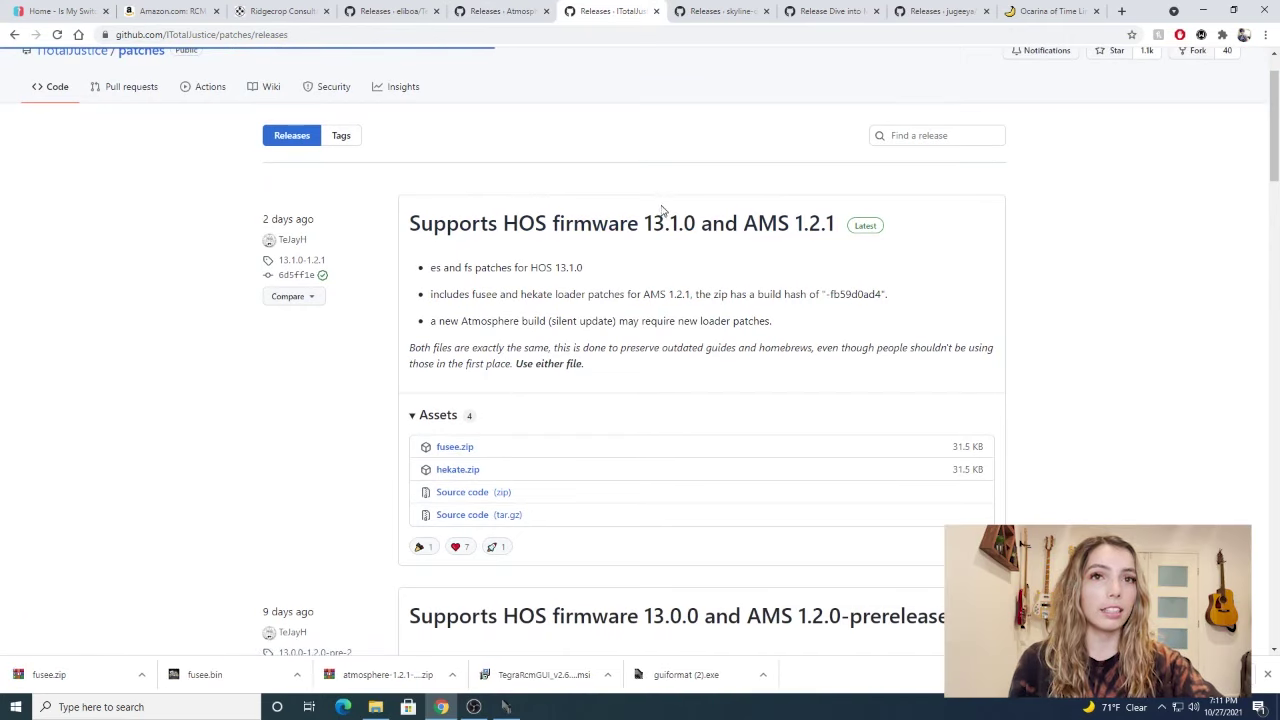
{"action": "left_click", "coordinate": [726, 12]}
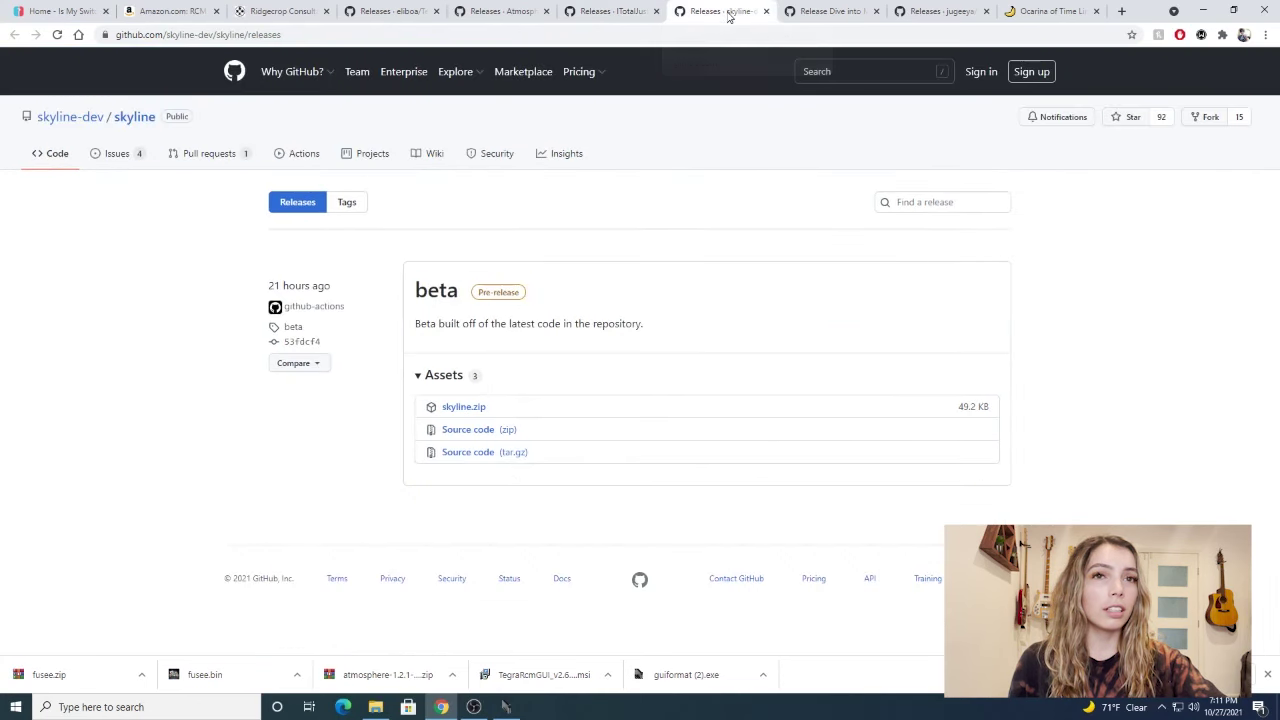
{"action": "left_click", "coordinate": [465, 408]}
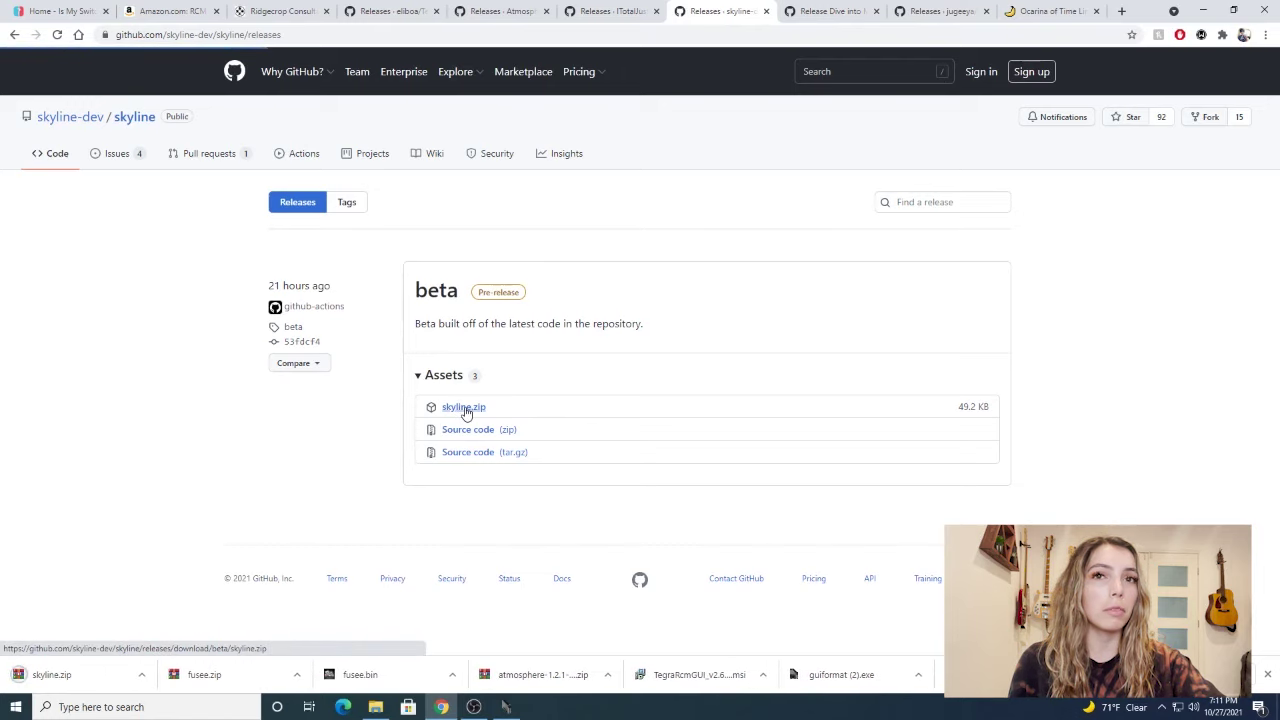
Download release.zip from the ARCropolis v2.1.0 release and minimize the browser.
{"action": "left_click", "coordinate": [830, 11]}
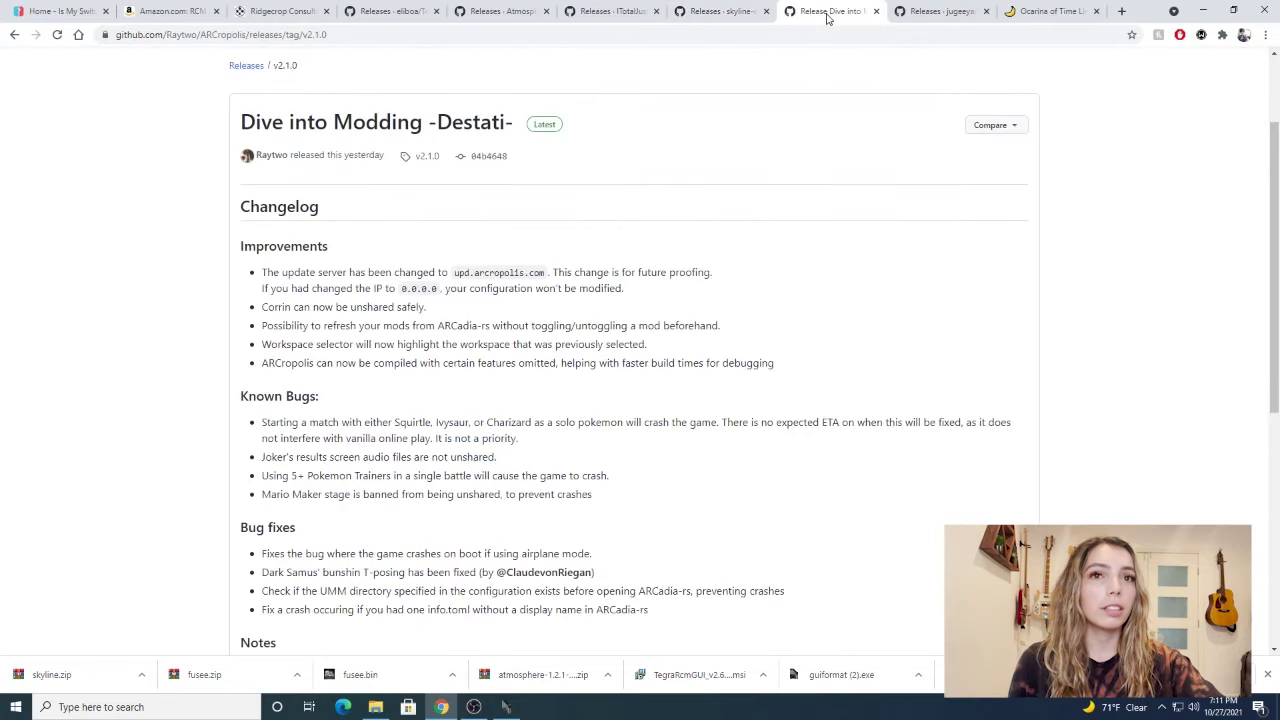
{"action": "scroll", "coordinate": [440, 250], "scroll_direction": "down", "scroll_amount": 3}
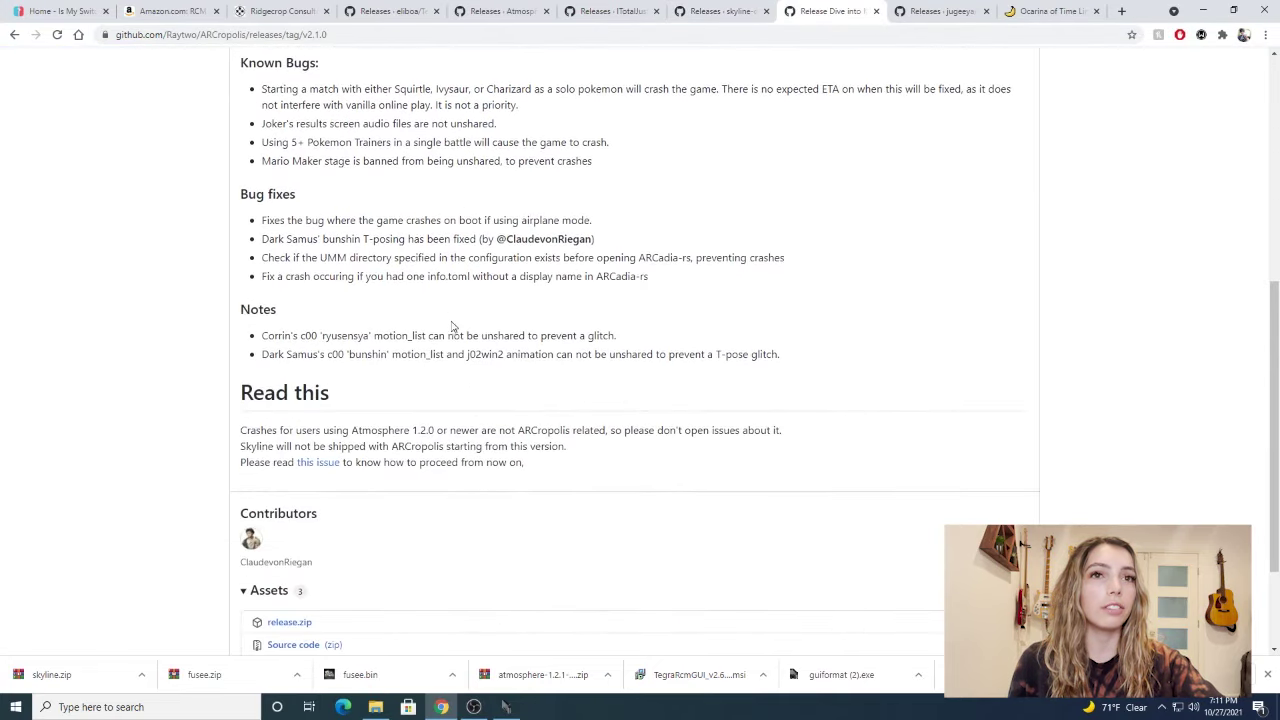
{"action": "scroll", "coordinate": [450, 331], "scroll_direction": "down", "scroll_amount": 2}
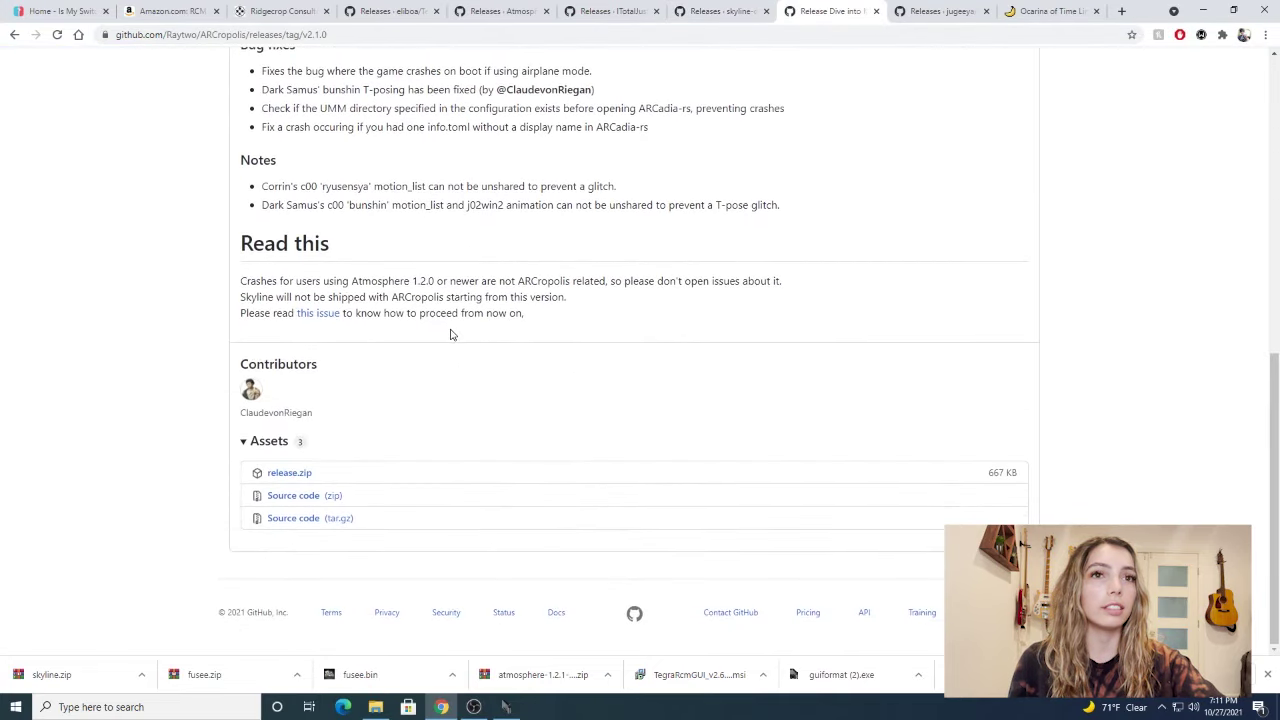
{"action": "left_click", "coordinate": [288, 476]}
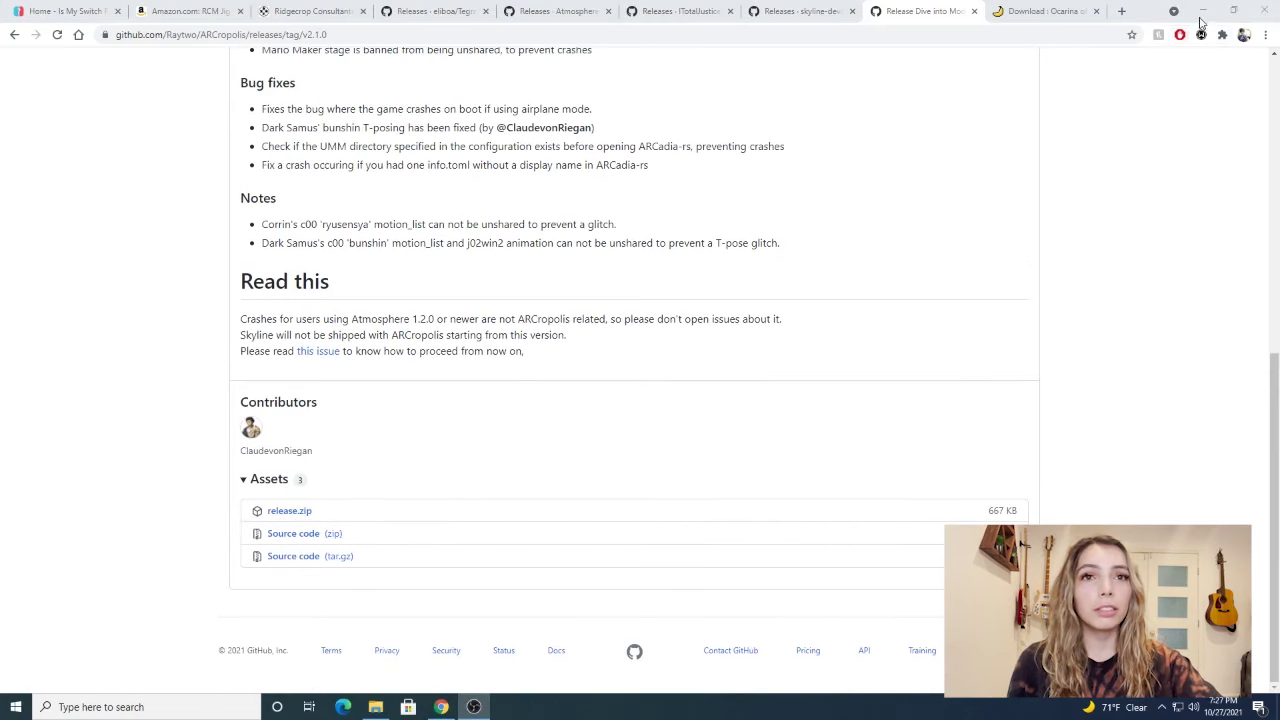
{"action": "left_click", "coordinate": [1203, 15]}
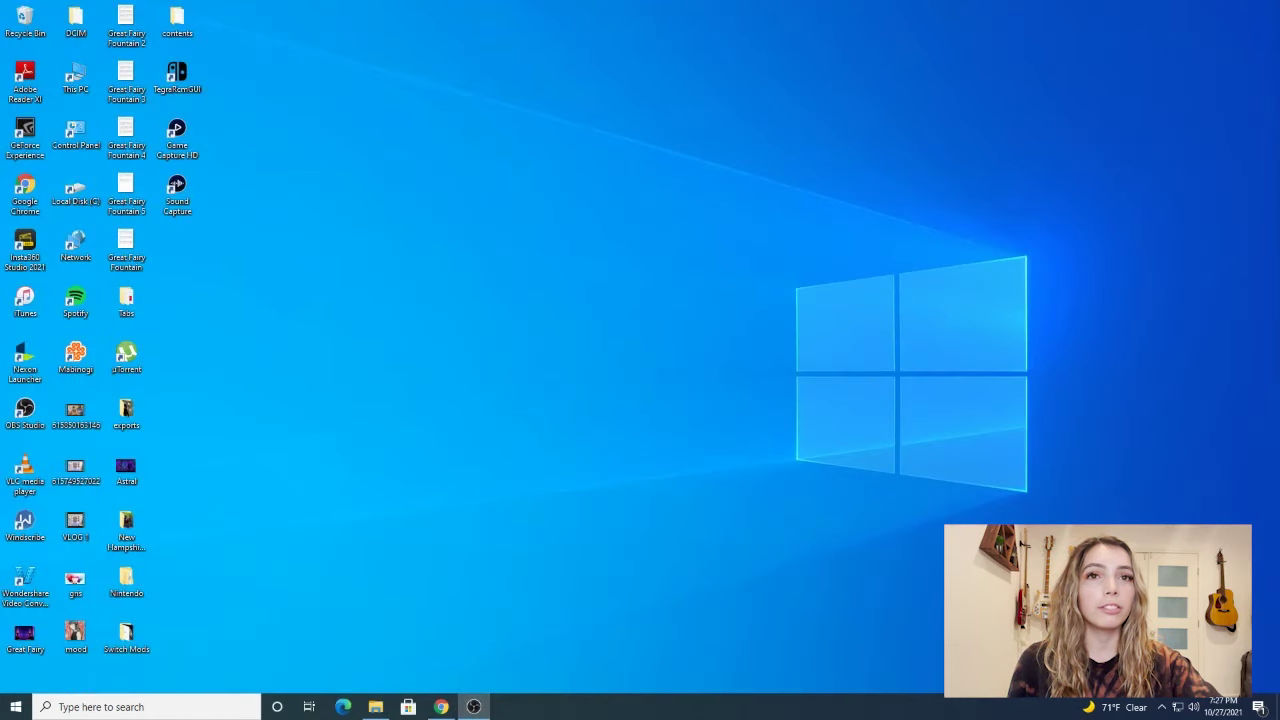
Open the Downloads folder, reposition its window on the desktop, and look through the drives in This PC.
{"action": "left_click", "coordinate": [375, 707]}
{"action": "left_click_drag", "start_coordinate": [1250, 22], "coordinate": [894, 72]}
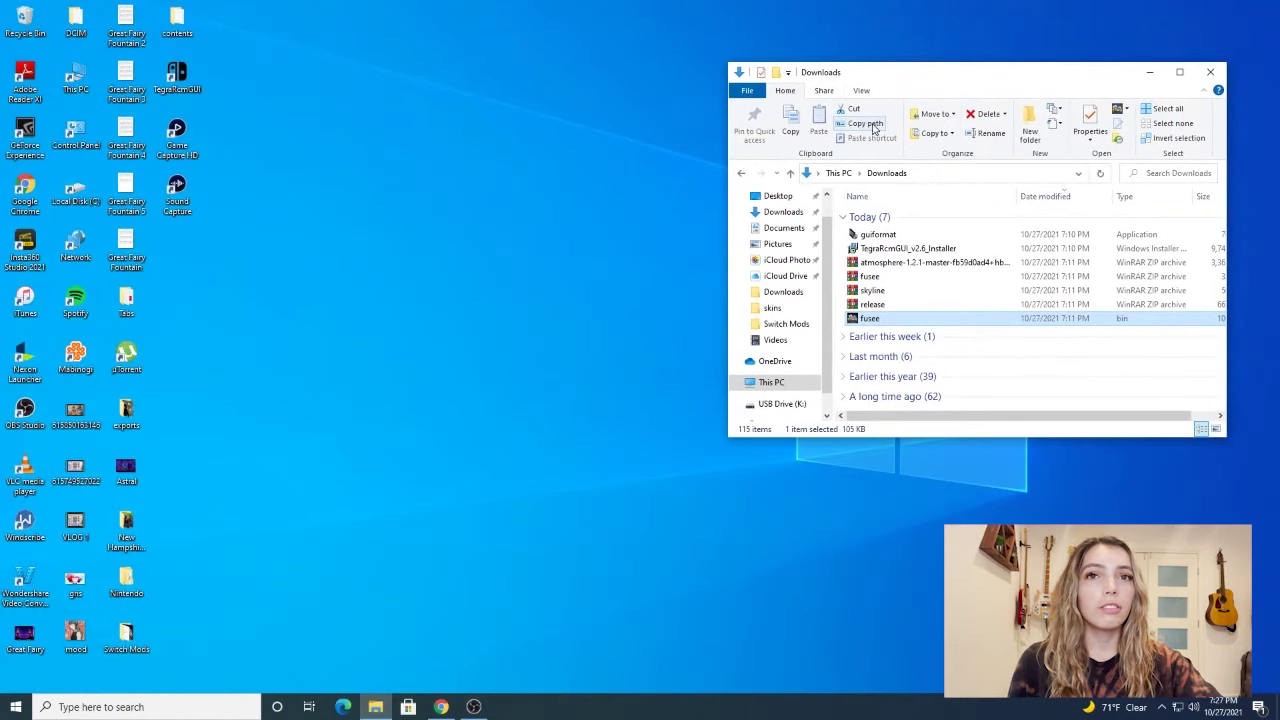
{"action": "double_click", "coordinate": [77, 90]}
{"action": "scroll", "coordinate": [1000, 380], "scroll_direction": "down", "scroll_amount": 3}
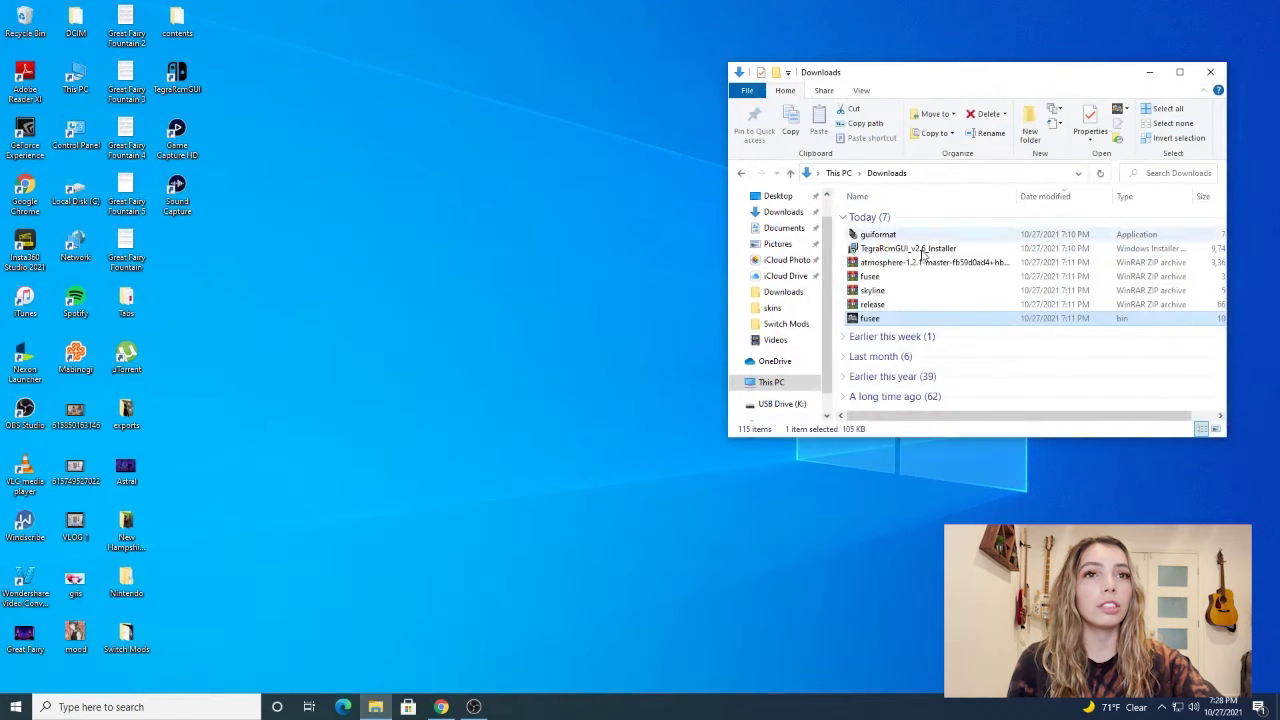
Quick format drive K: as FAT32 with guiformat, using allocation unit size 65536 and volume label SWITCH, and close the formatter.
{"action": "double_click", "coordinate": [880, 234]}
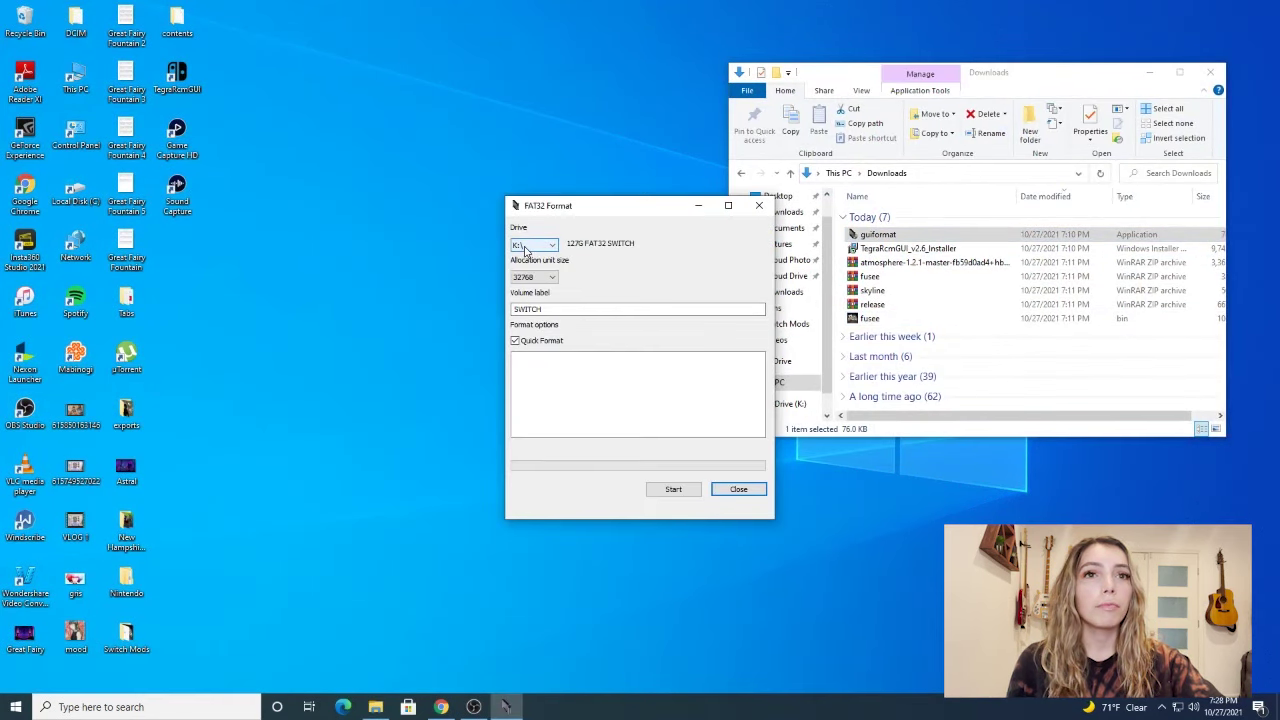
{"action": "left_click", "coordinate": [540, 278]}
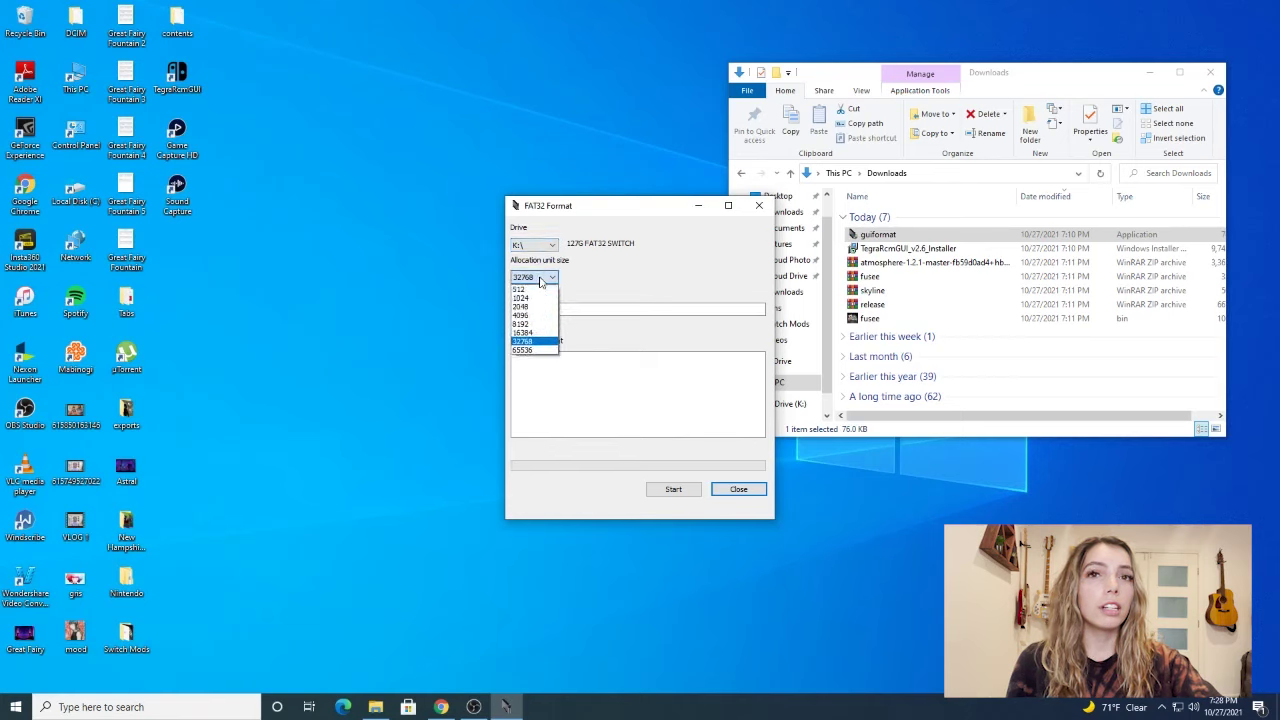
{"action": "left_click", "coordinate": [529, 351]}
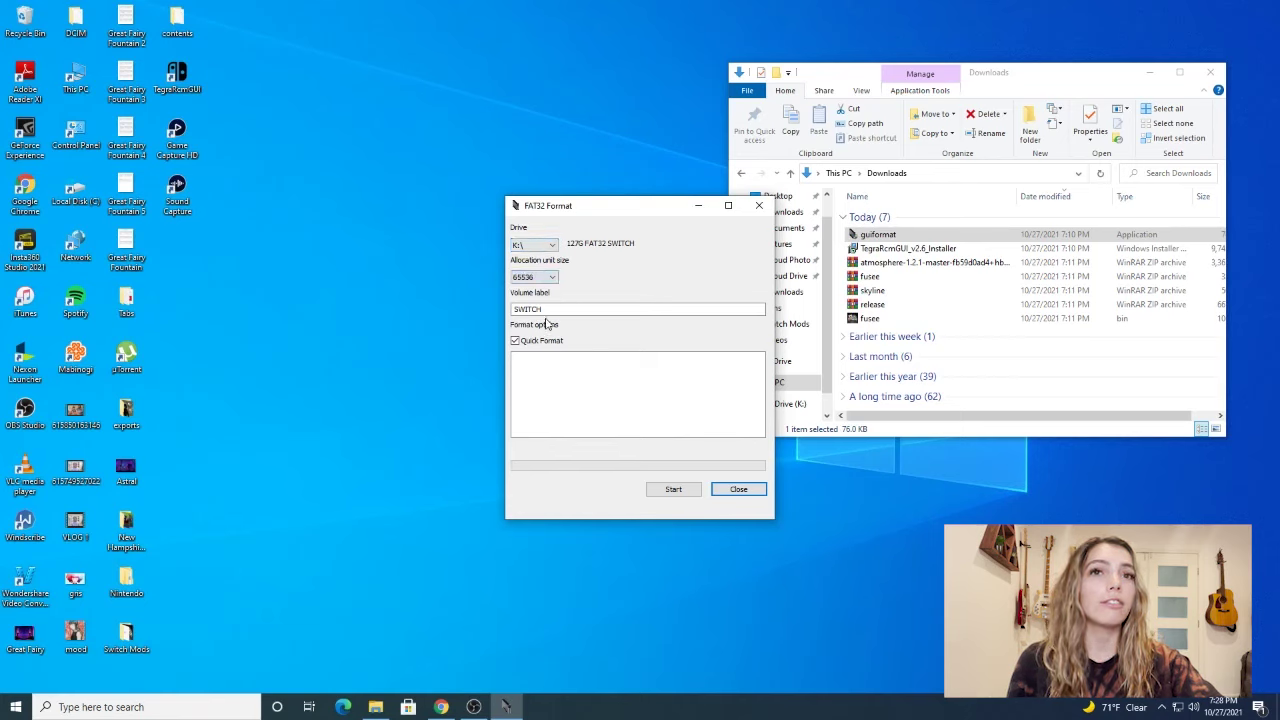
{"action": "left_click", "coordinate": [666, 490]}
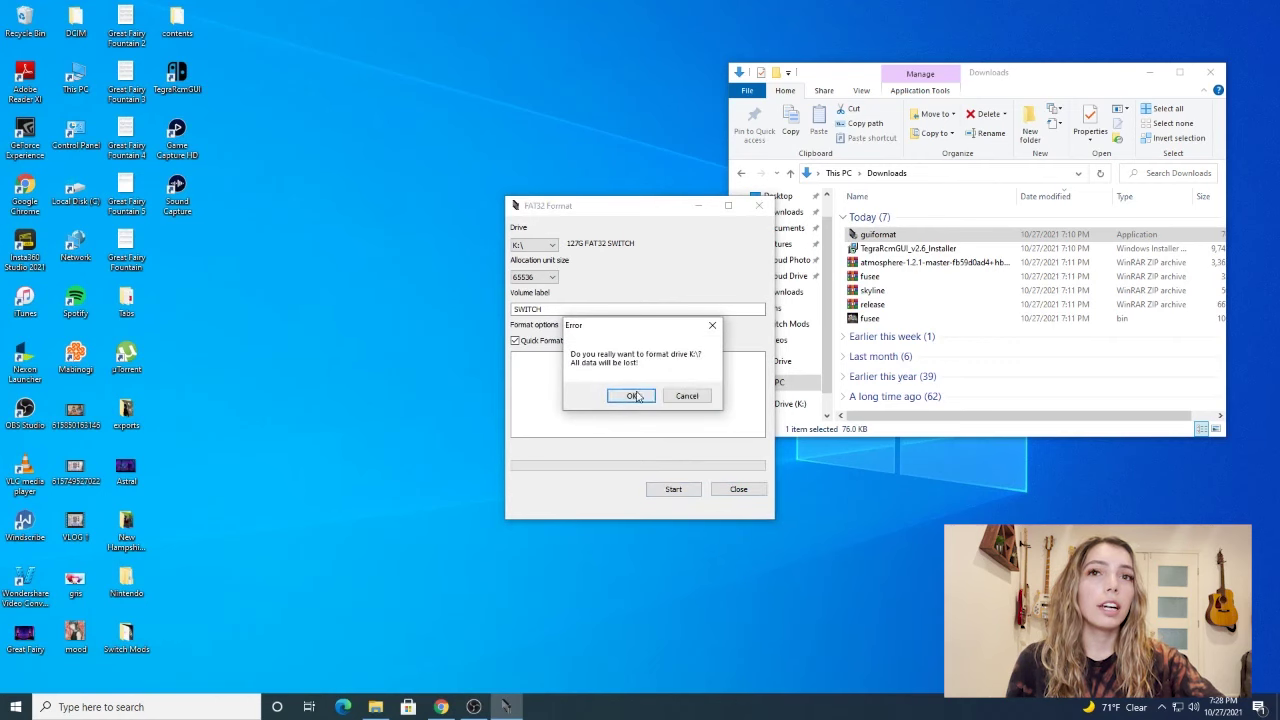
{"action": "left_click", "coordinate": [638, 395]}
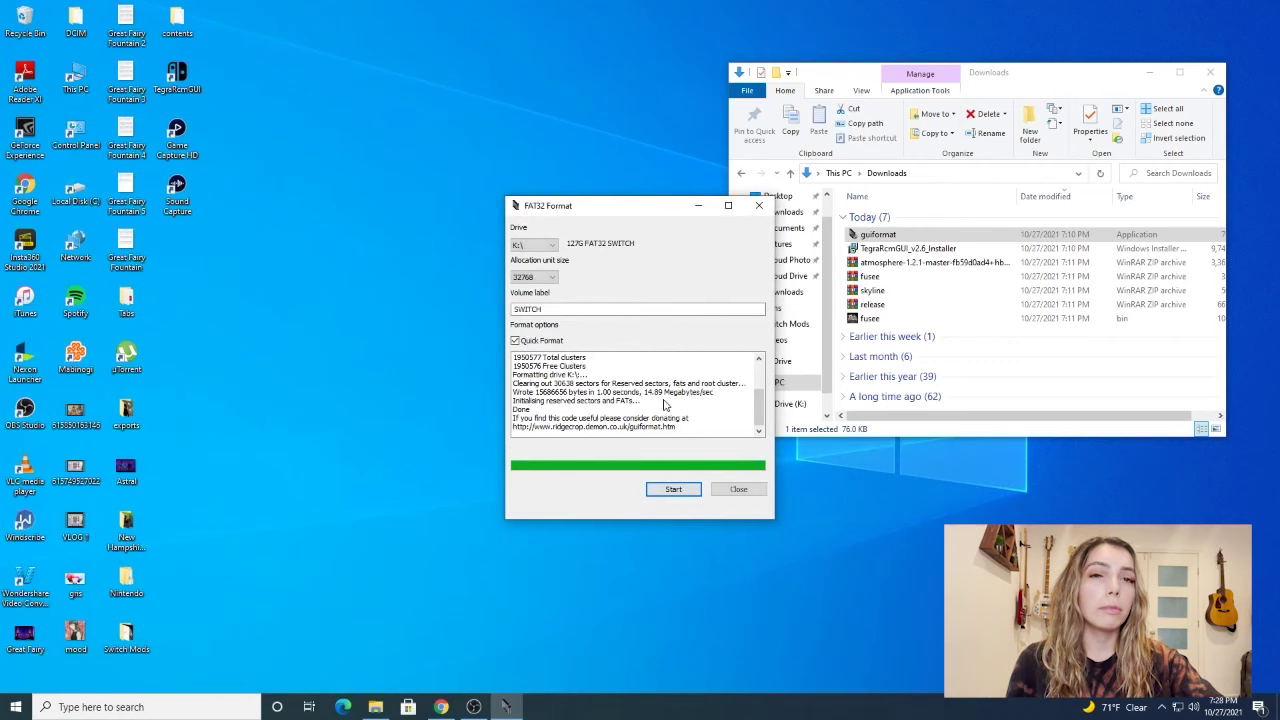
{"action": "left_click", "coordinate": [737, 490]}
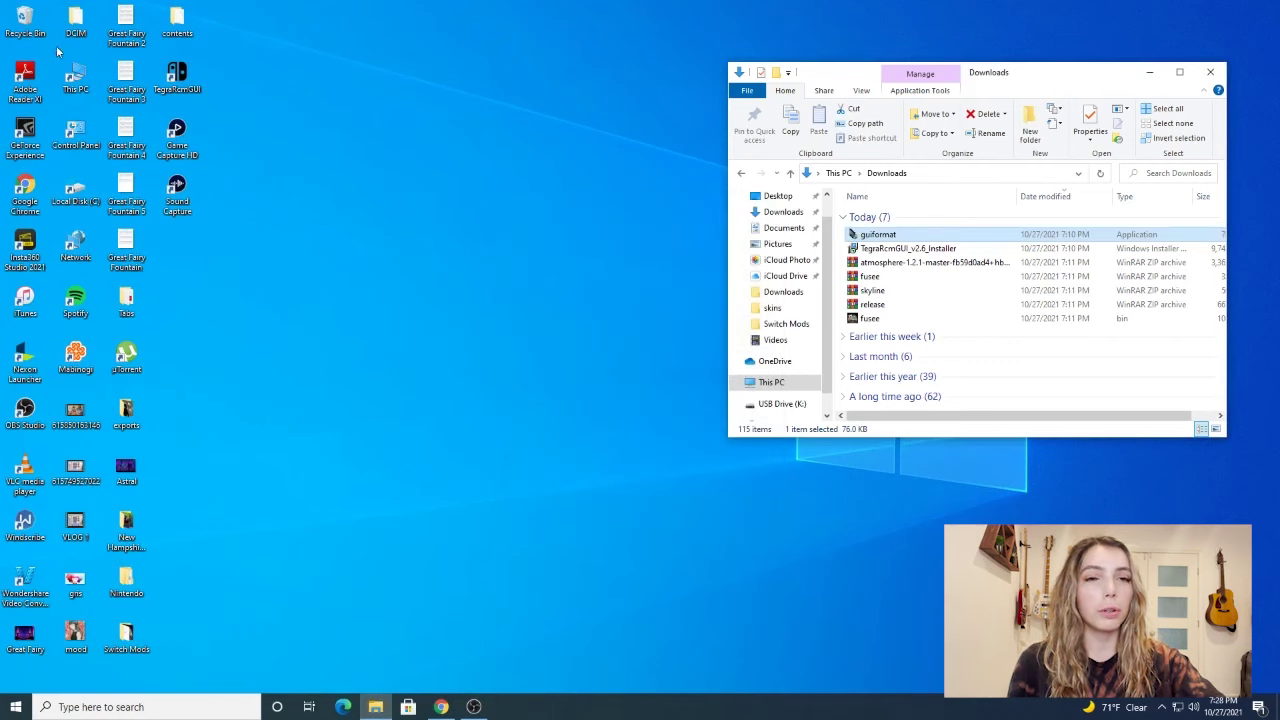
Open USB Drive (K:) from This PC and place its window beside the Downloads window.
{"action": "double_click", "coordinate": [75, 78]}
{"action": "scroll", "coordinate": [940, 380], "scroll_direction": "down", "scroll_amount": 3}
{"action": "left_click", "coordinate": [963, 390]}
{"action": "double_click", "coordinate": [963, 390]}
{"action": "left_click_drag", "start_coordinate": [943, 108], "coordinate": [470, 73]}
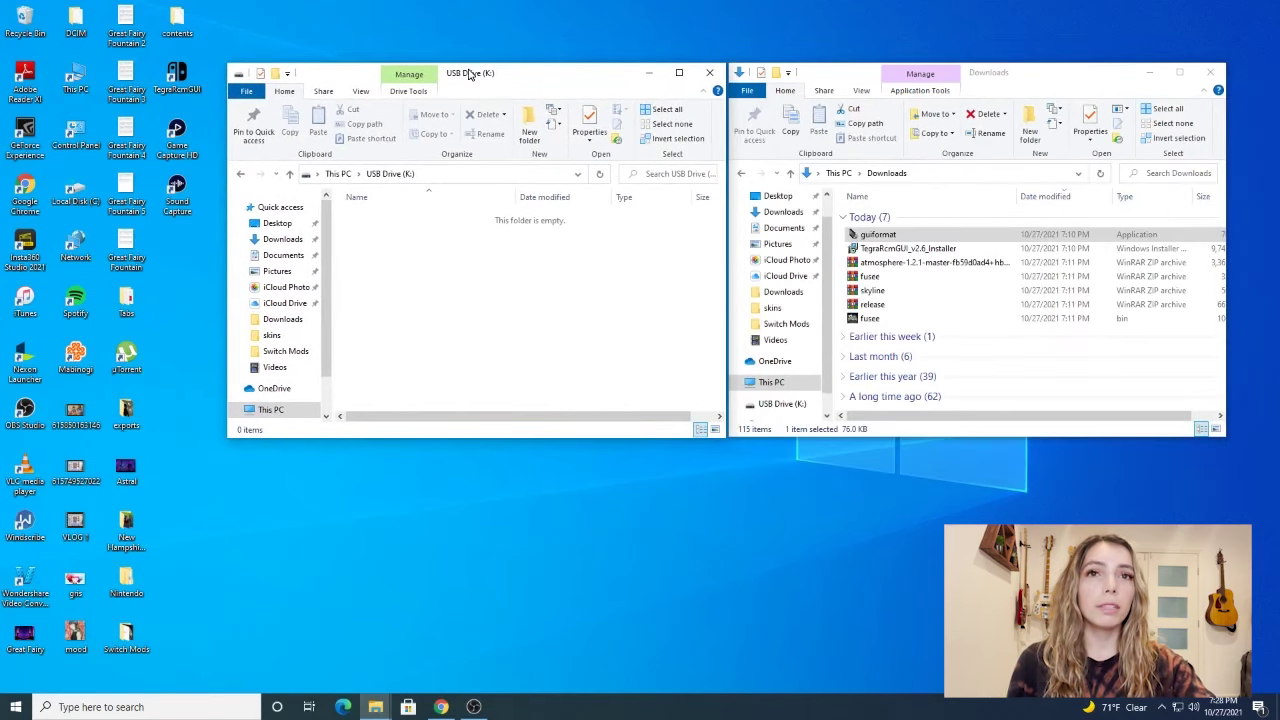
Extract the atmosphere folder, switch folder and hbmenu.nro from the Atmosphère archive to the root of drive K:.
{"action": "double_click", "coordinate": [880, 263]}
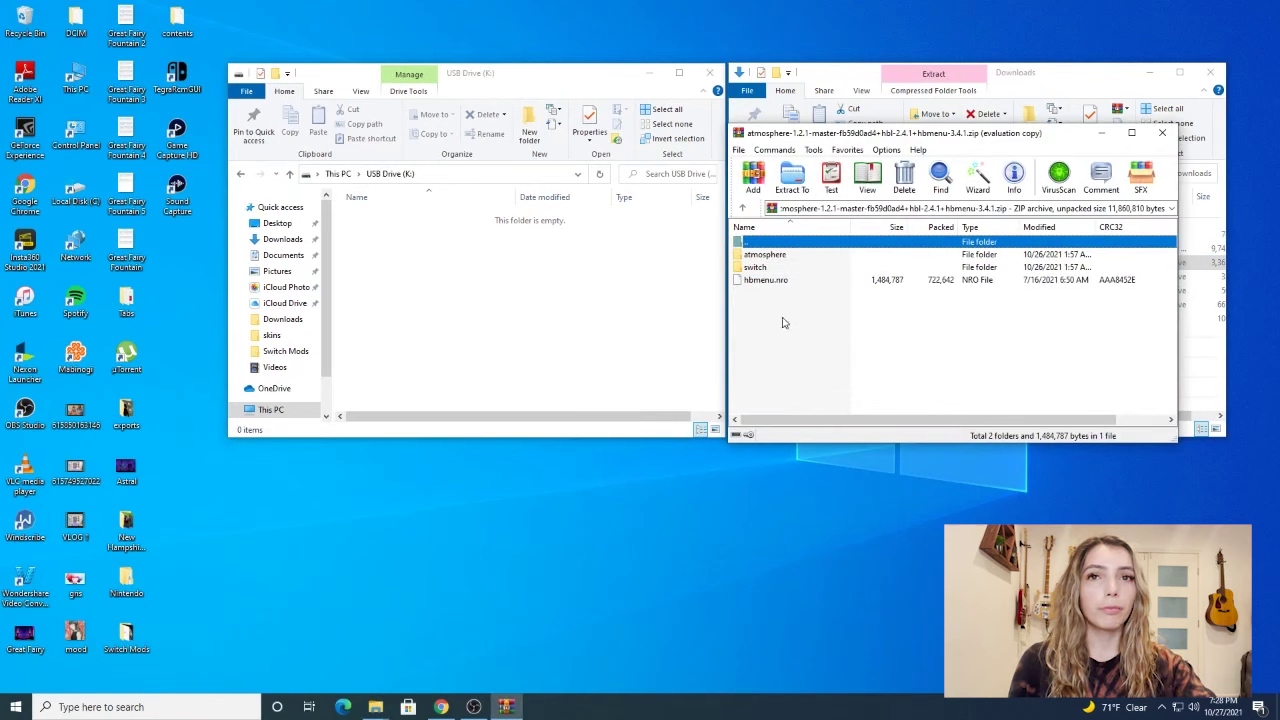
{"action": "left_click_drag", "start_coordinate": [781, 319], "coordinate": [767, 259]}
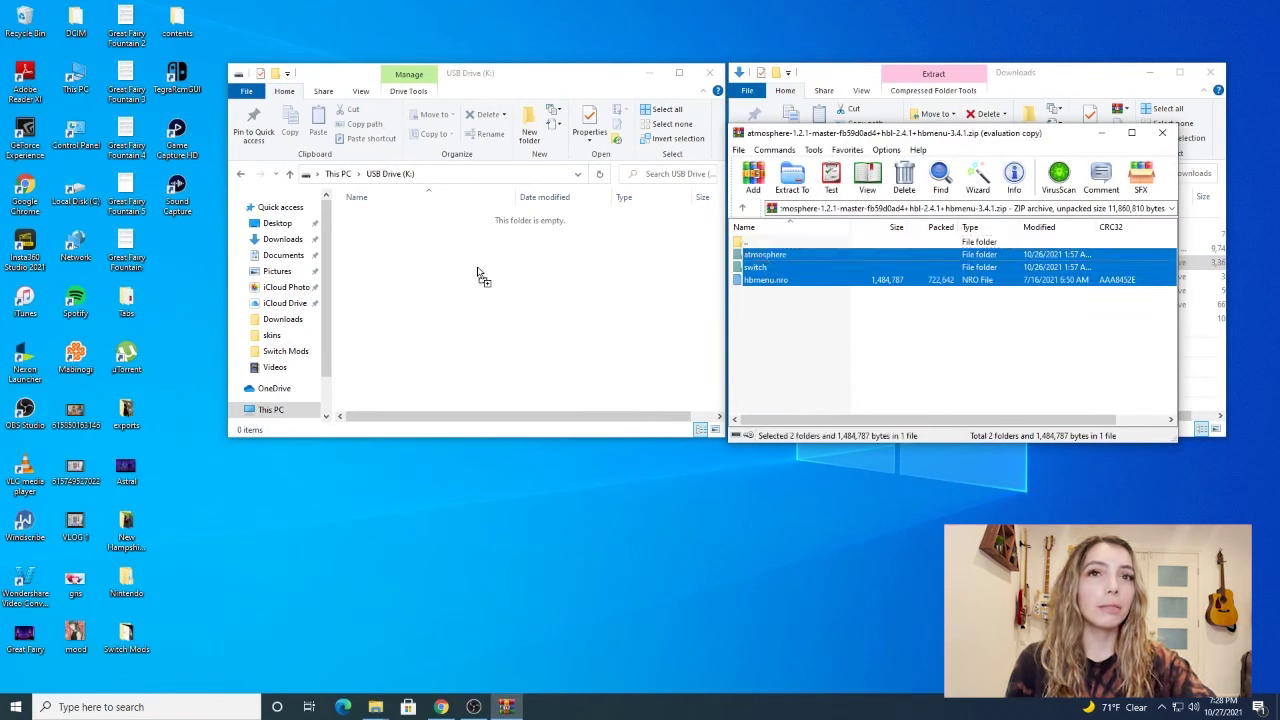
{"action": "left_click_drag", "start_coordinate": [481, 276], "coordinate": [503, 275]}
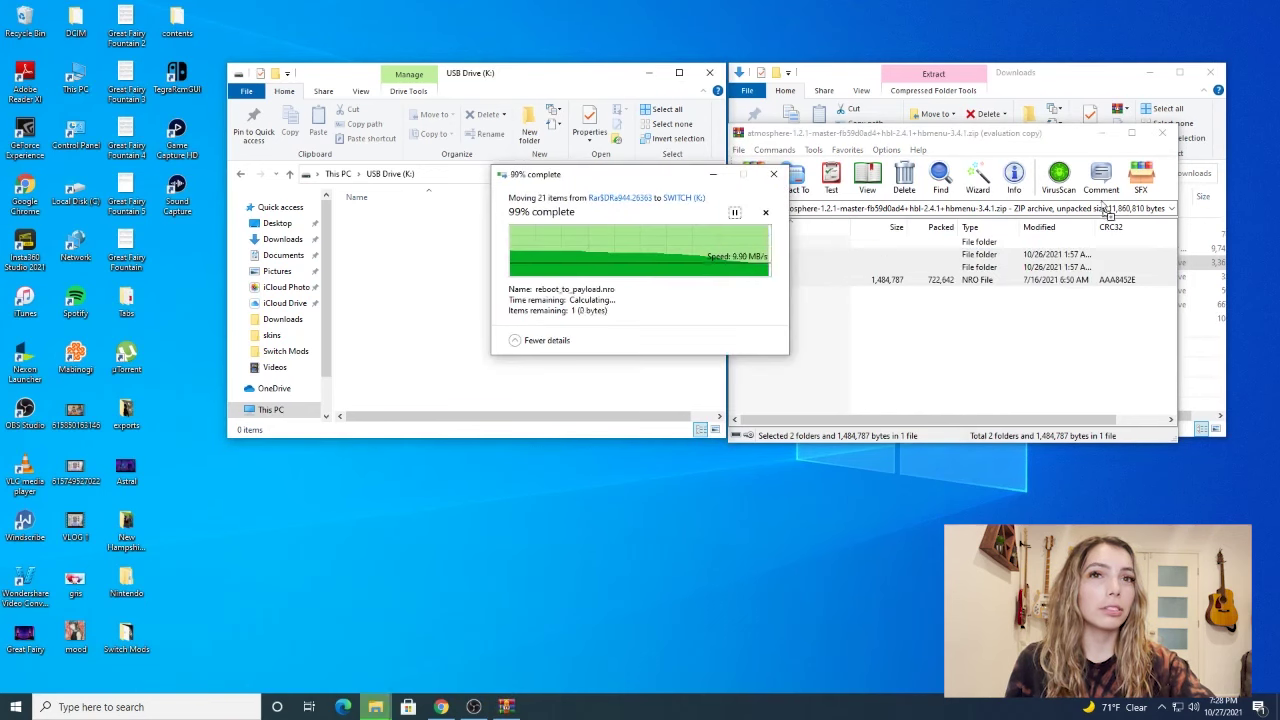
Extract the atmosphere folder from release.zip to the root of drive K: and close the archive.
{"action": "left_click", "coordinate": [1163, 134]}
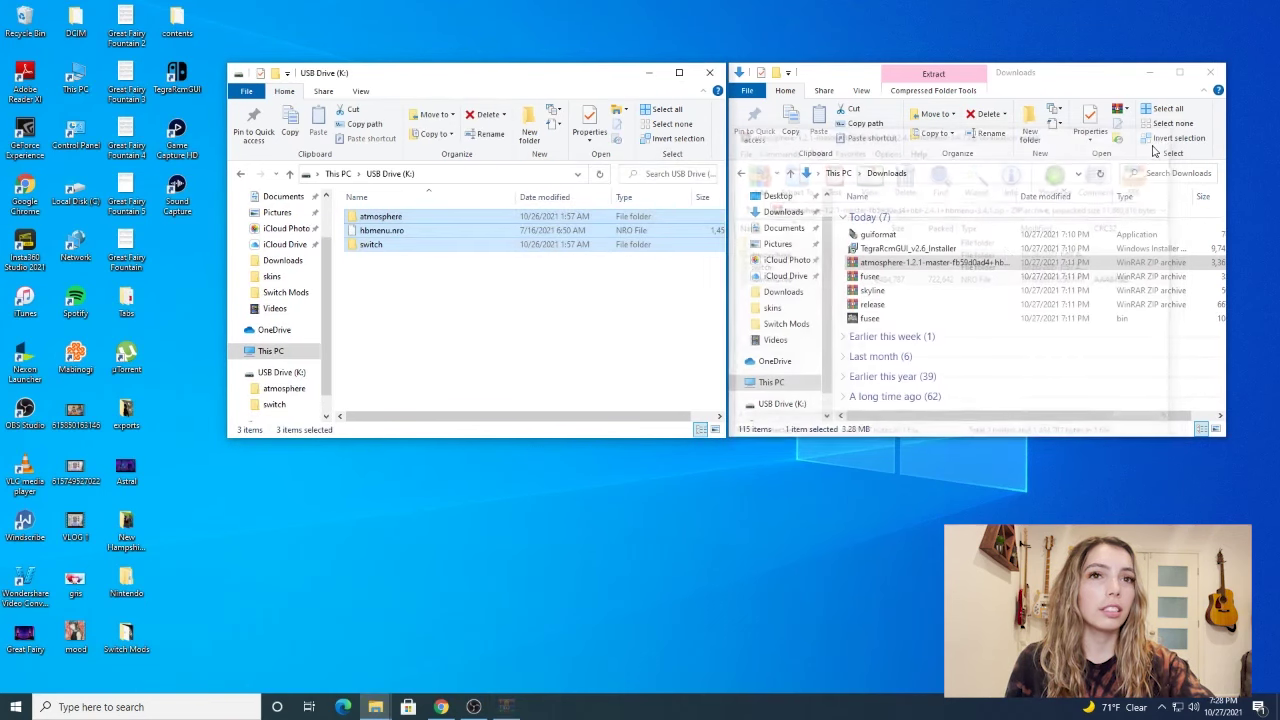
{"action": "double_click", "coordinate": [872, 306]}
{"action": "left_click_drag", "start_coordinate": [770, 256], "coordinate": [748, 262]}
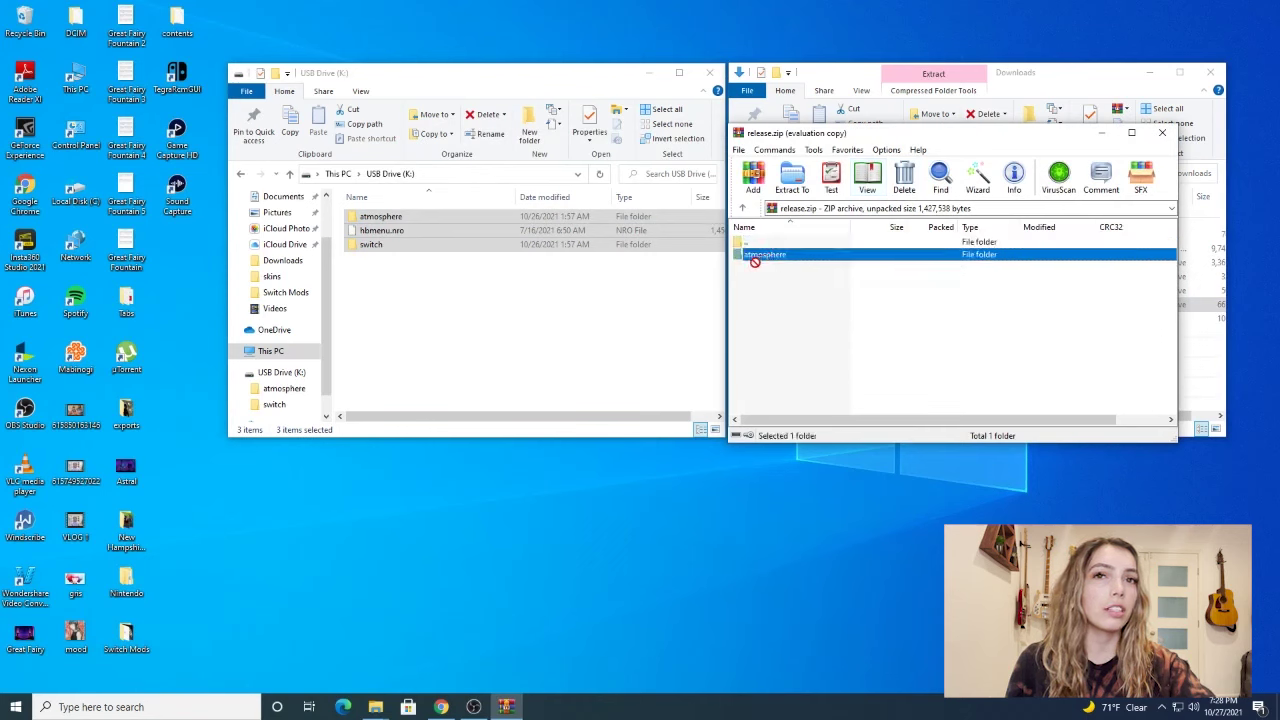
{"action": "left_click_drag", "start_coordinate": [584, 337], "coordinate": [584, 335]}
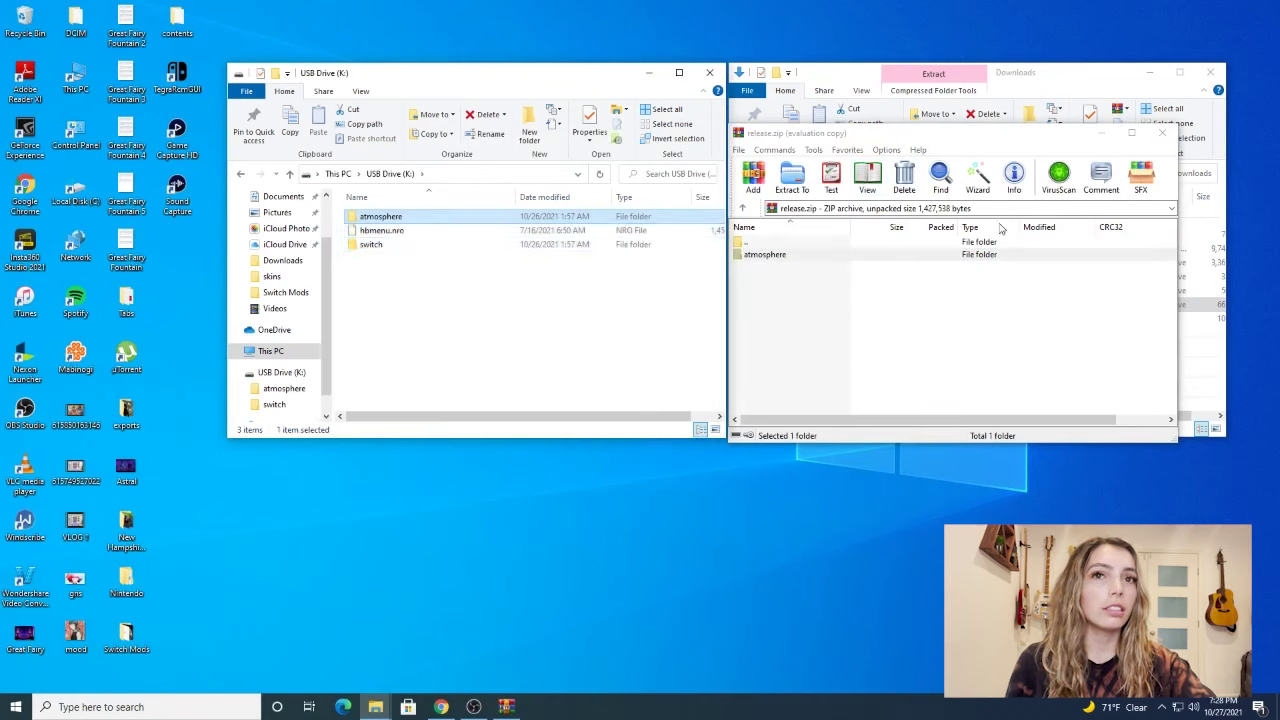
{"action": "left_click", "coordinate": [1161, 136]}
{"action": "left_click", "coordinate": [1161, 137]}
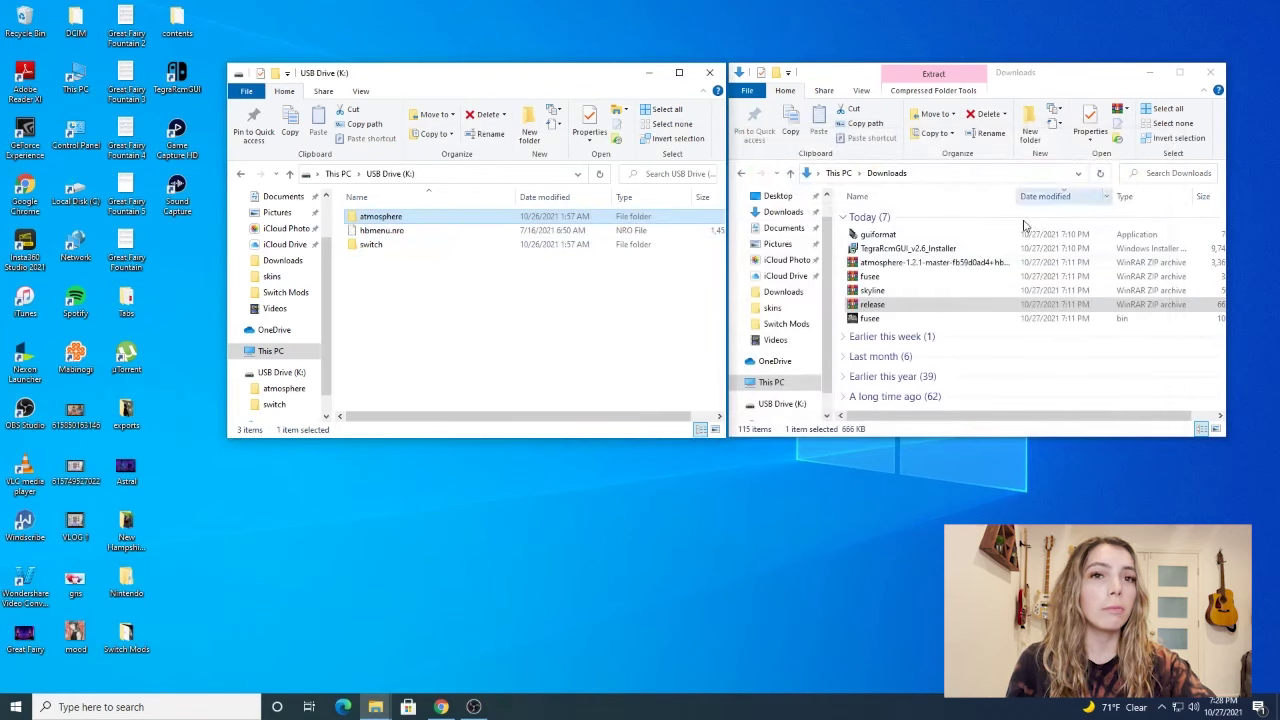
Extract the atmosphere and bootloader folders from fusee.zip to the root of drive K: and close the archive.
{"action": "double_click", "coordinate": [870, 276]}
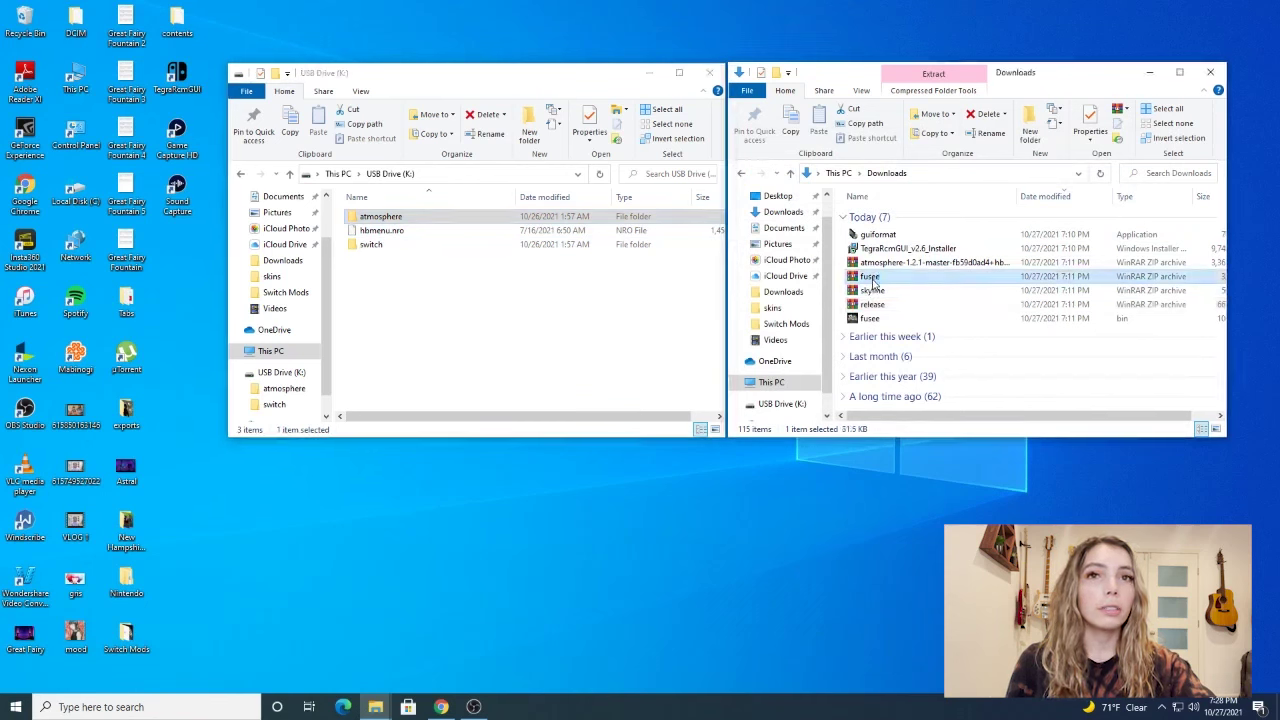
{"action": "left_click_drag", "start_coordinate": [762, 268], "coordinate": [749, 257]}
{"action": "left_click", "coordinate": [760, 255], "text": "shift"}
{"action": "left_click_drag", "start_coordinate": [557, 302], "coordinate": [562, 302]}
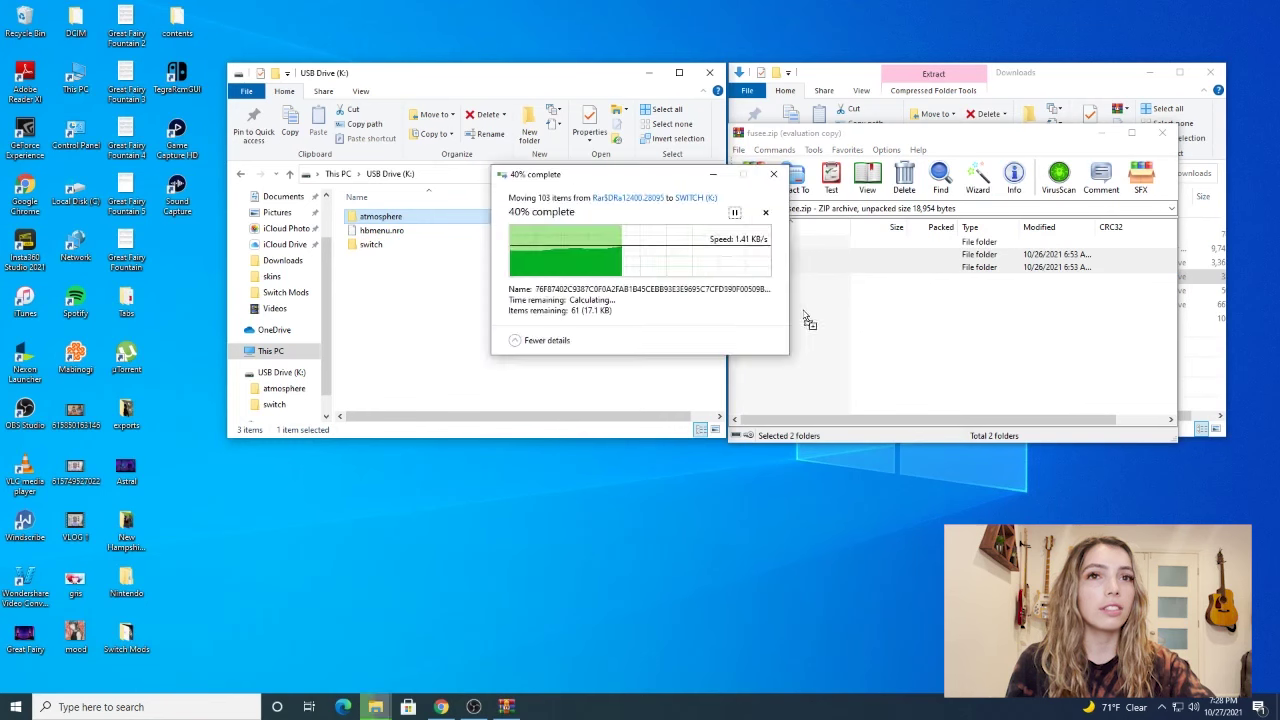
{"action": "left_click", "coordinate": [1162, 133]}
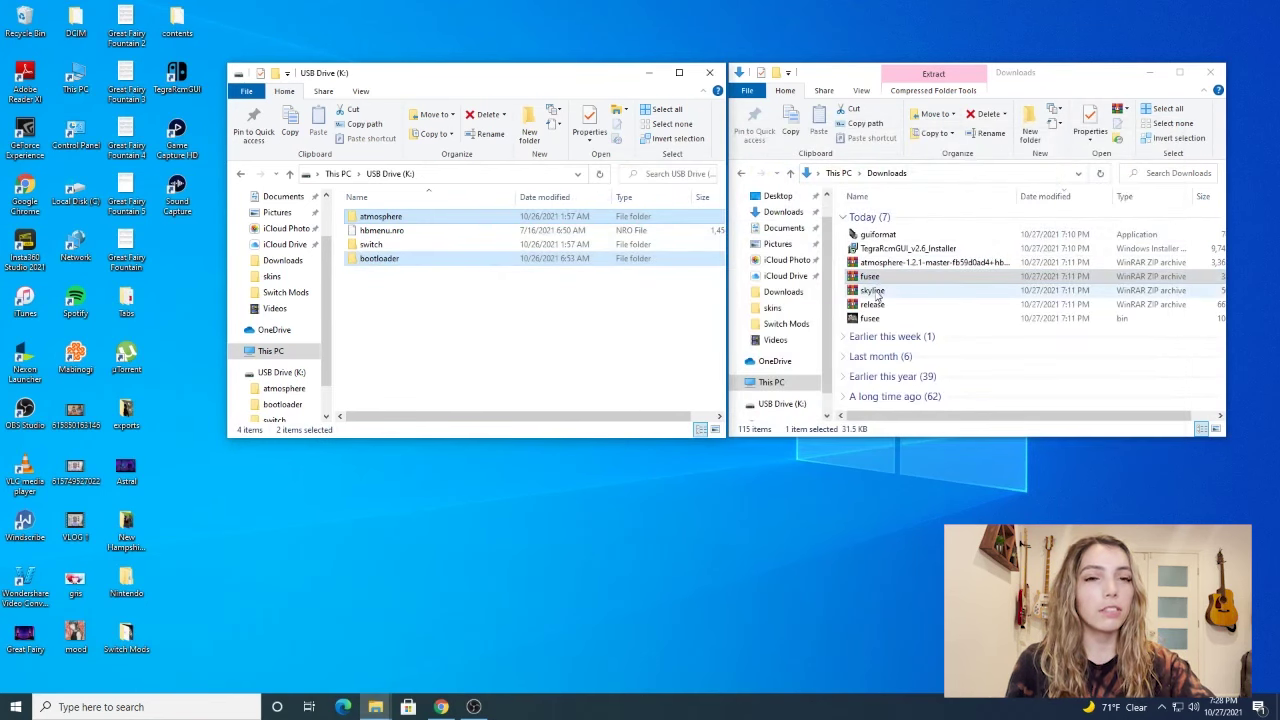
Extract the exefs folder from skyline.zip into atmosphere\contents\01006A800016E000 on drive K: and close the archive.
{"action": "left_click", "coordinate": [876, 293]}
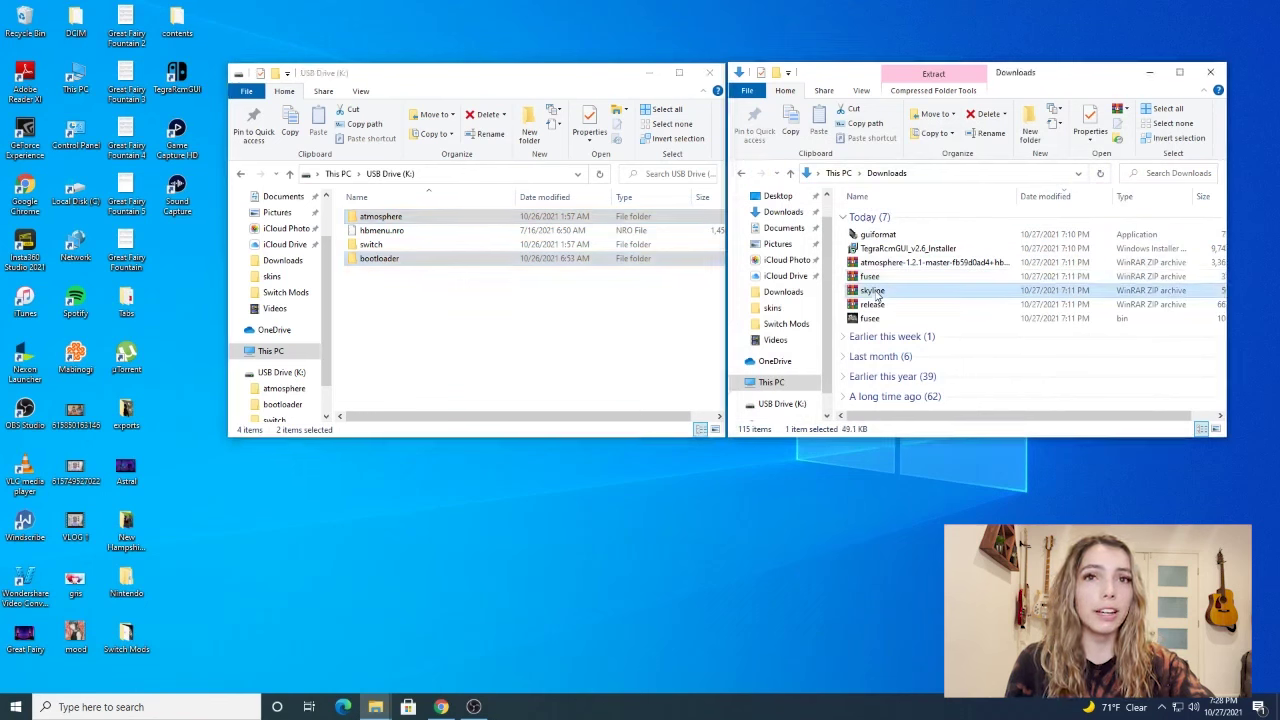
{"action": "double_click", "coordinate": [873, 291]}
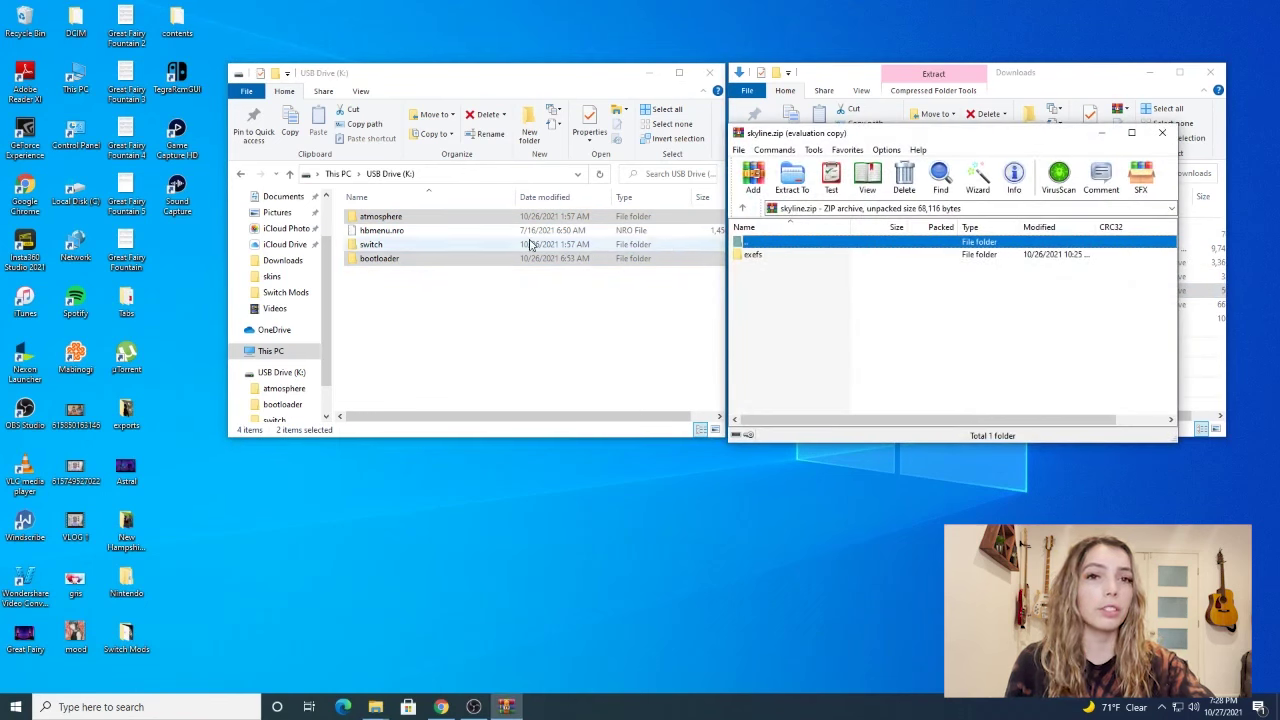
{"action": "left_click", "coordinate": [417, 218]}
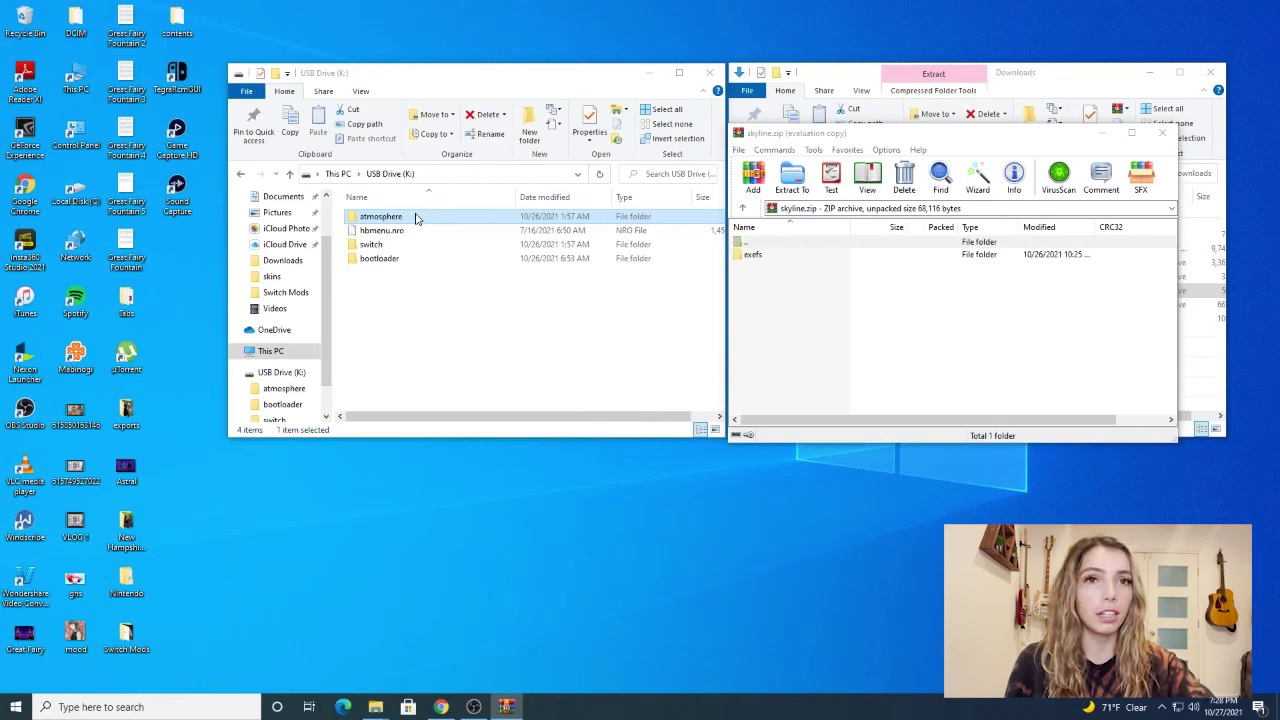
{"action": "double_click", "coordinate": [417, 218]}
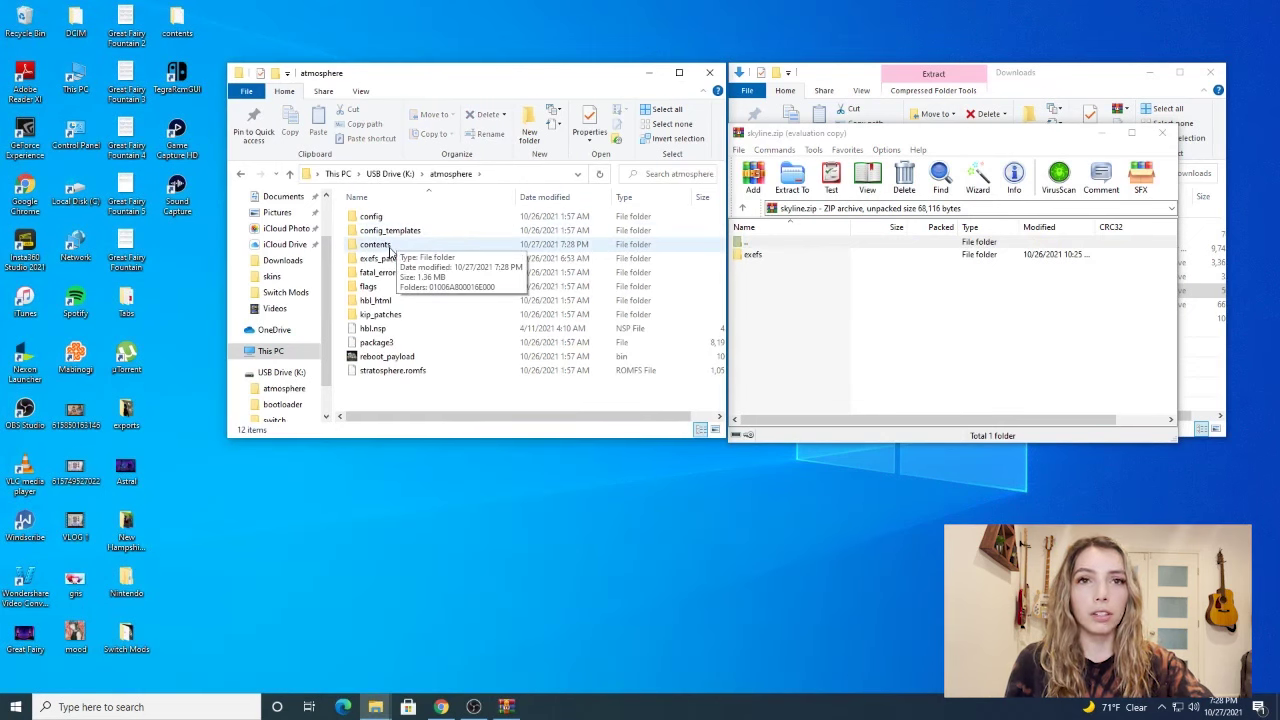
{"action": "double_click", "coordinate": [390, 246]}
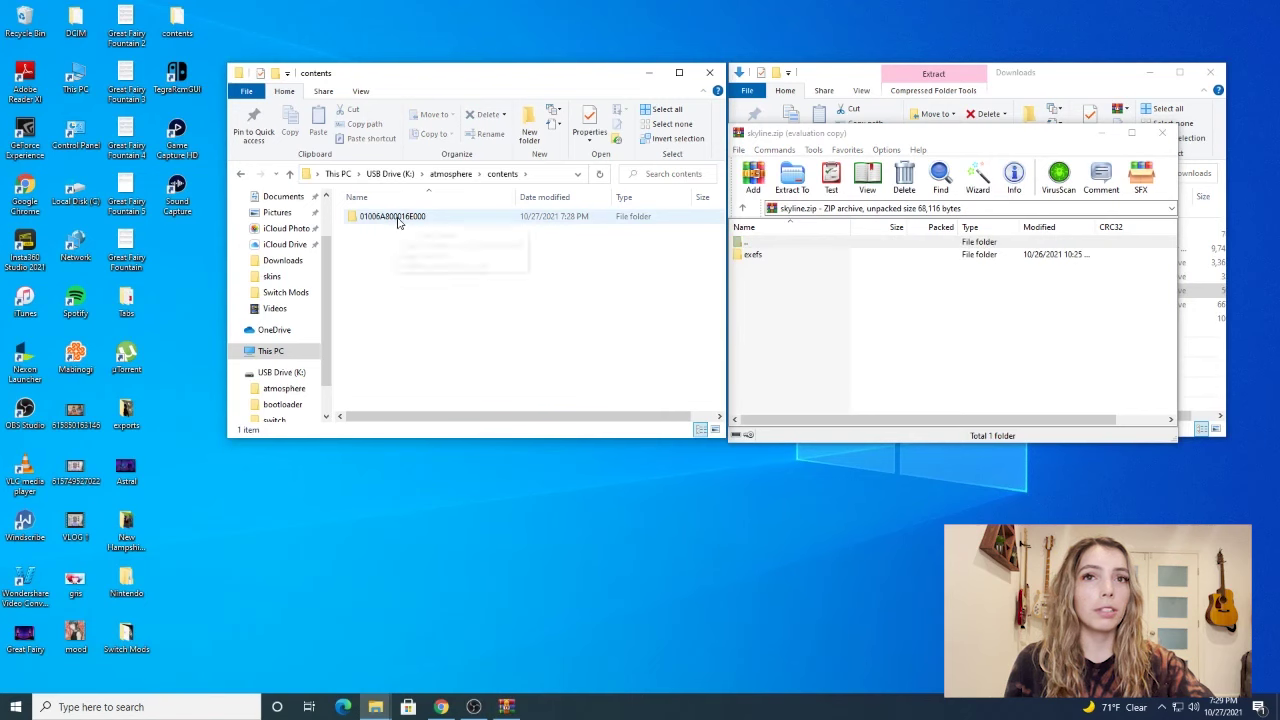
{"action": "left_click", "coordinate": [400, 218]}
{"action": "double_click", "coordinate": [406, 220]}
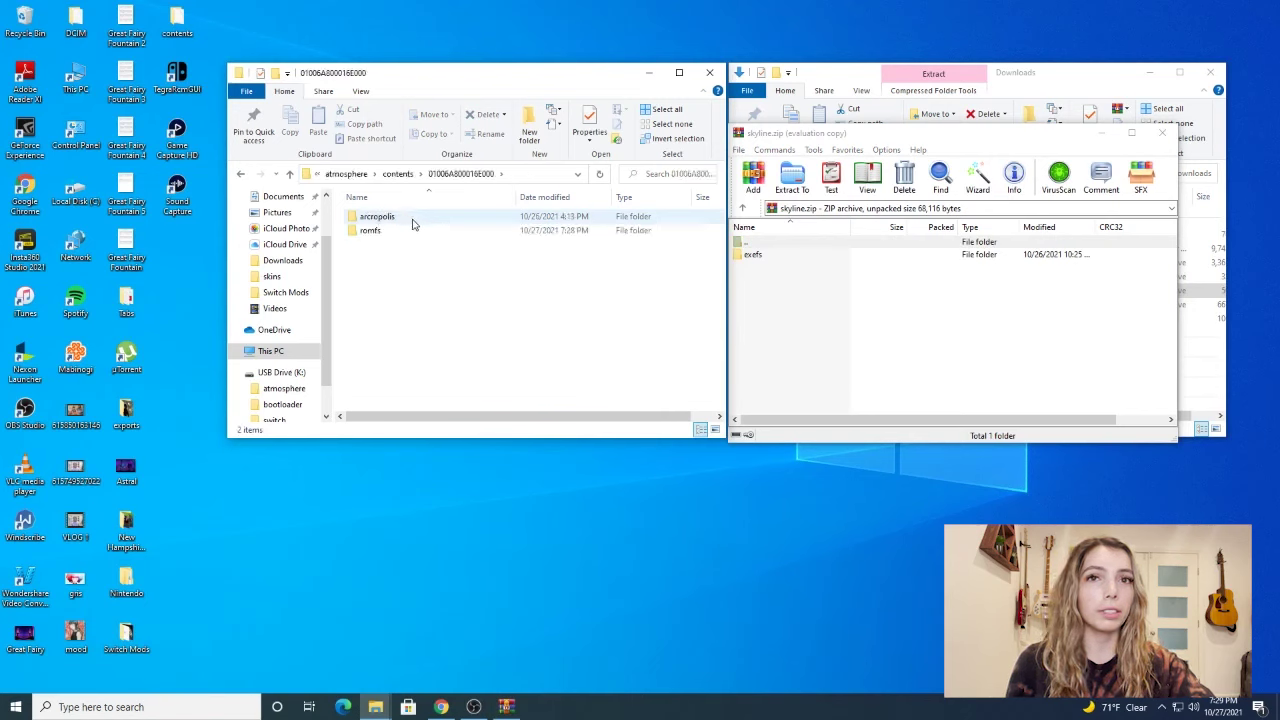
{"action": "left_click_drag", "start_coordinate": [766, 254], "coordinate": [570, 292]}
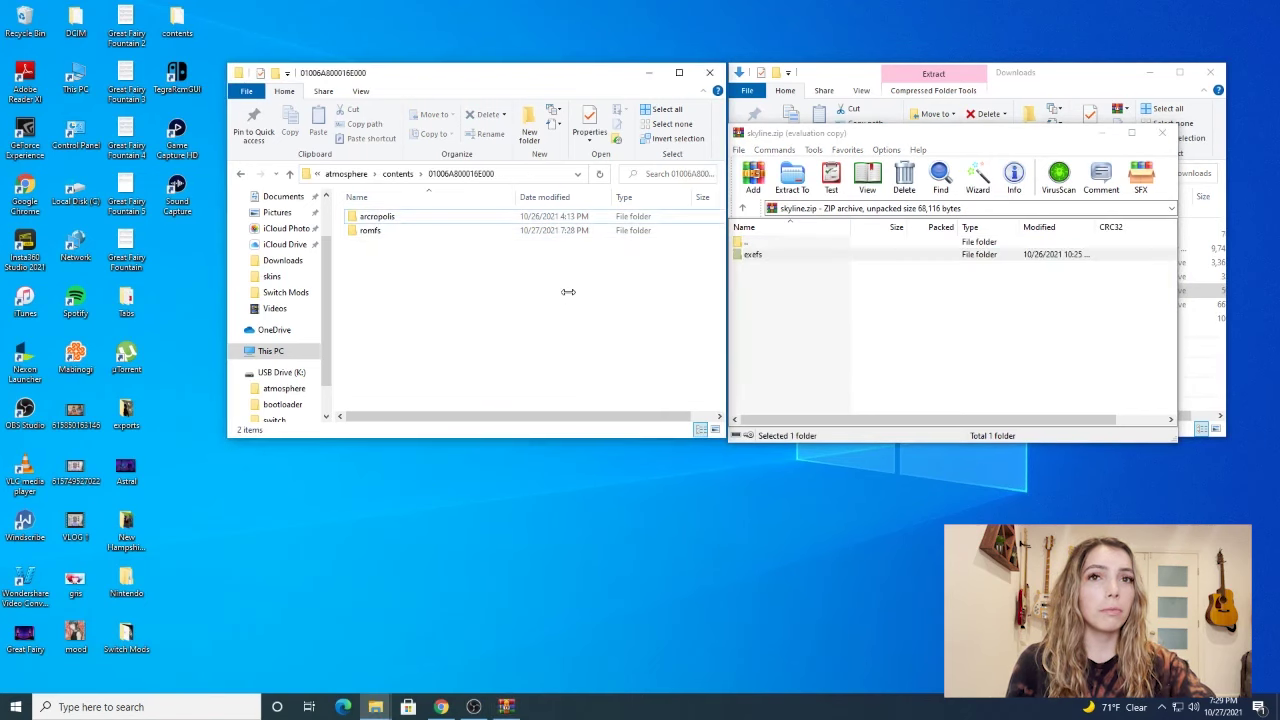
{"action": "left_click", "coordinate": [1161, 133]}
Return to the root of drive K: and move the fusee bin file from Downloads to the desktop.
{"action": "left_click", "coordinate": [589, 343]}
{"action": "key", "text": "alt+Up"}
{"action": "key", "text": "alt+Up"}
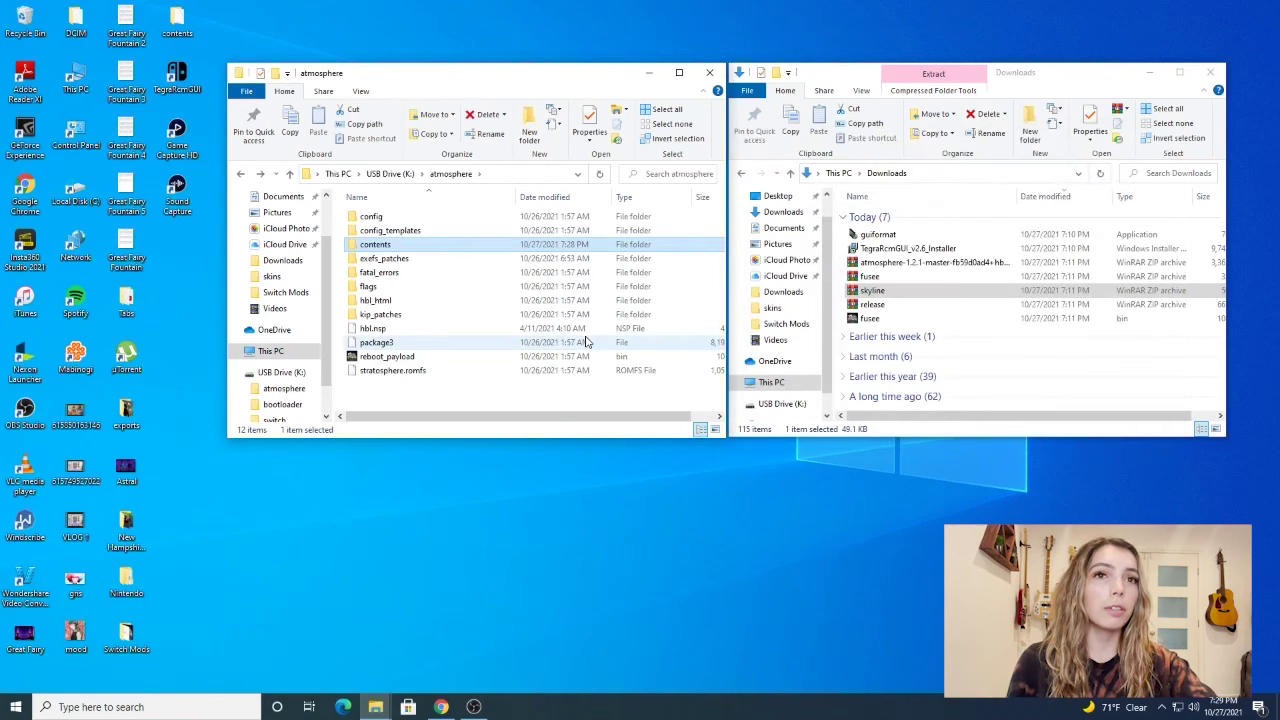
{"action": "key", "text": "alt+Up"}
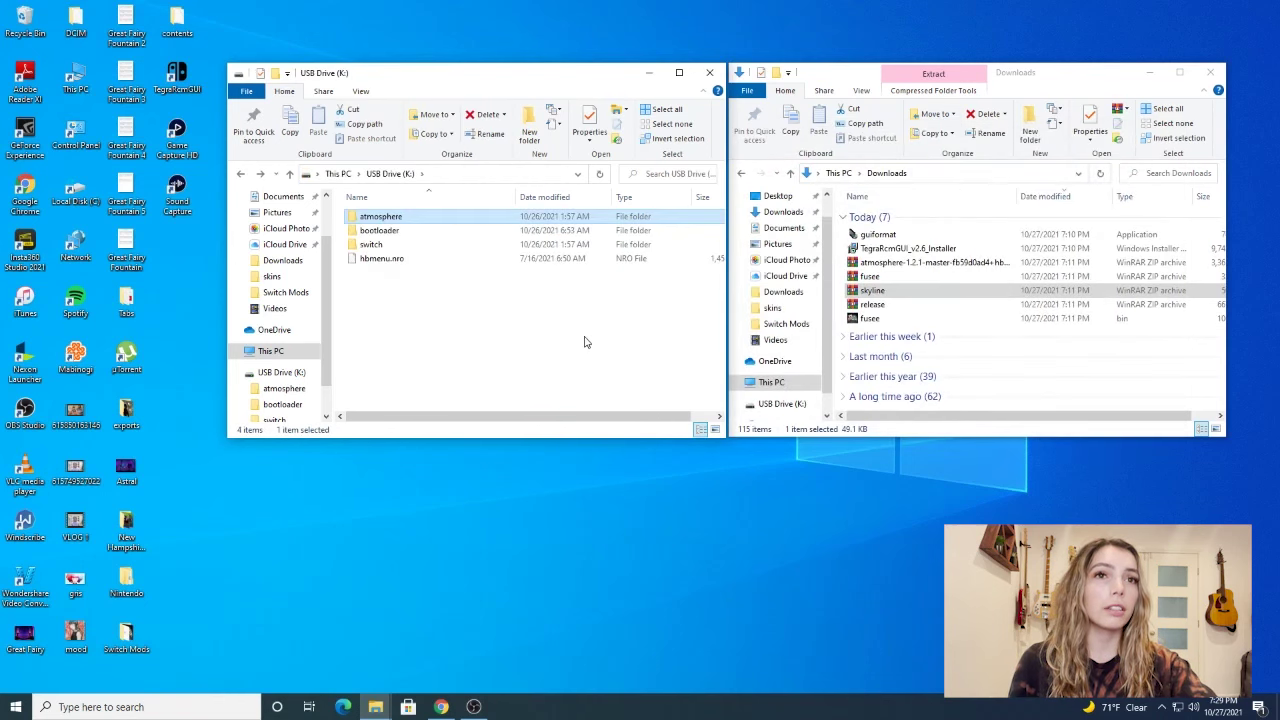
{"action": "left_click", "coordinate": [884, 320]}
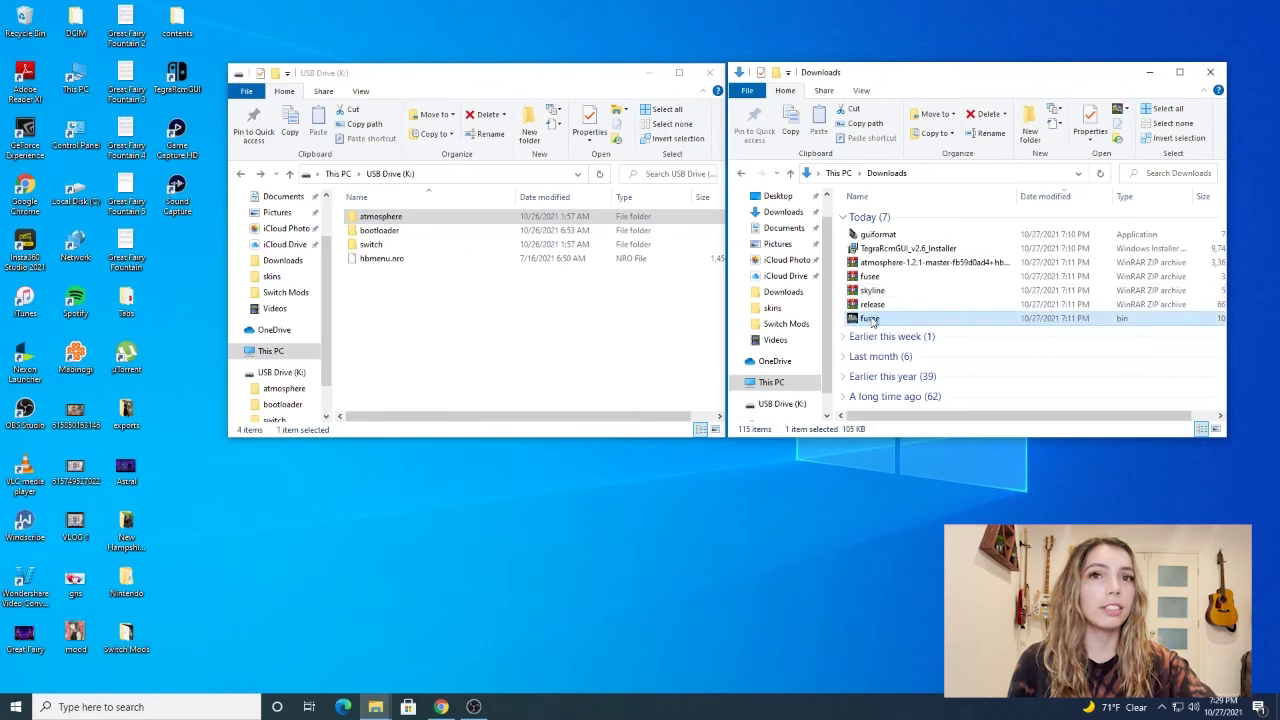
{"action": "left_click_drag", "start_coordinate": [870, 320], "coordinate": [178, 248]}
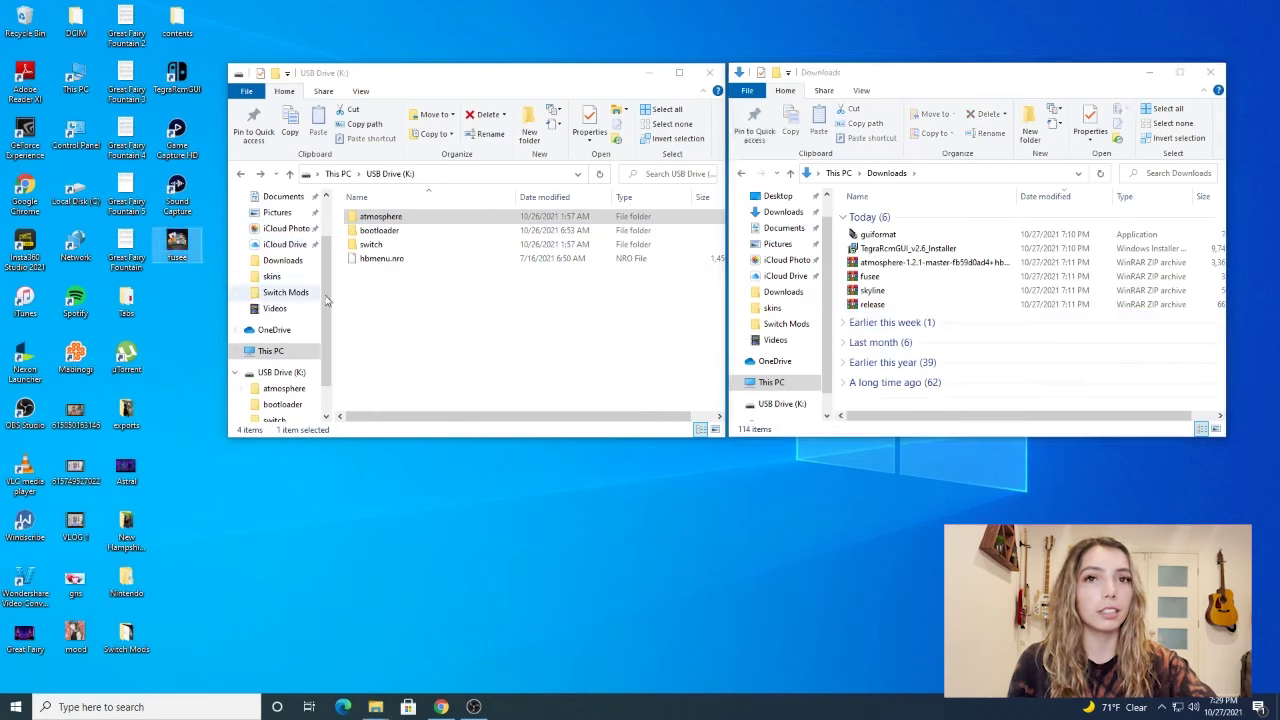
Run TegraRcmGUI_v2.6_Installer from Downloads with the Modify operation, keep the default feature, and finish the setup.
{"action": "double_click", "coordinate": [881, 250]}
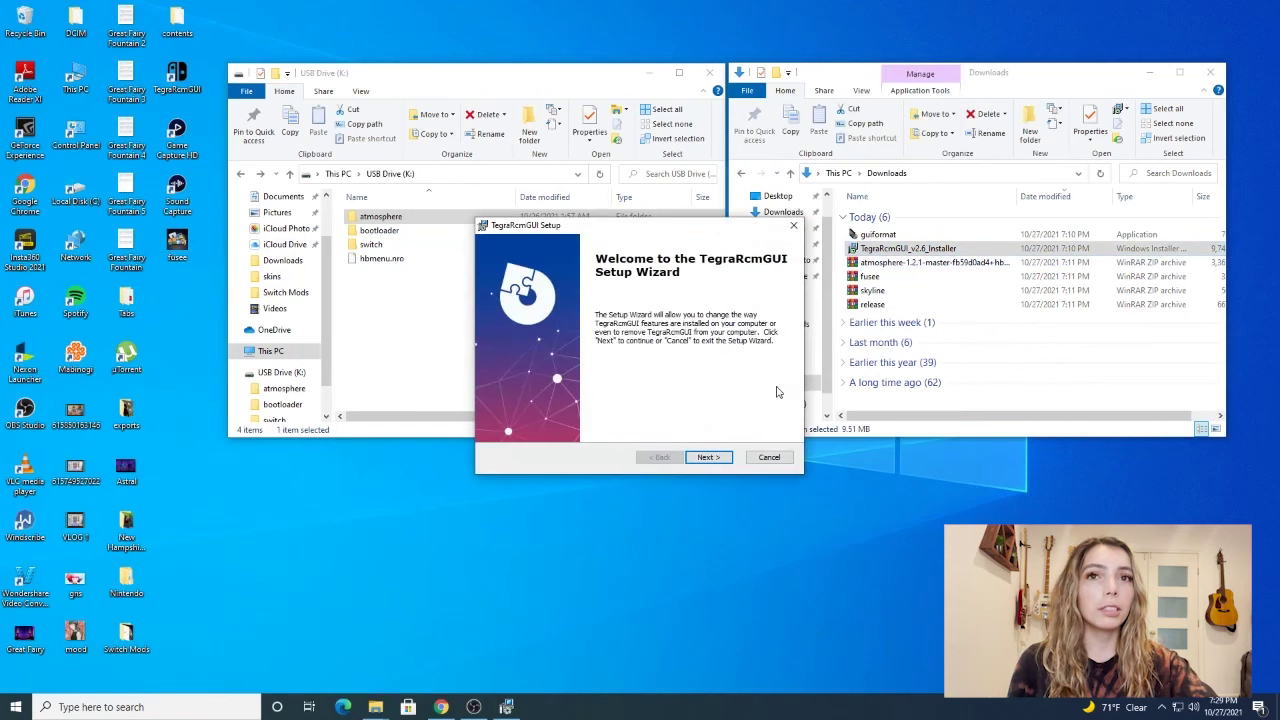
{"action": "left_click", "coordinate": [707, 457]}
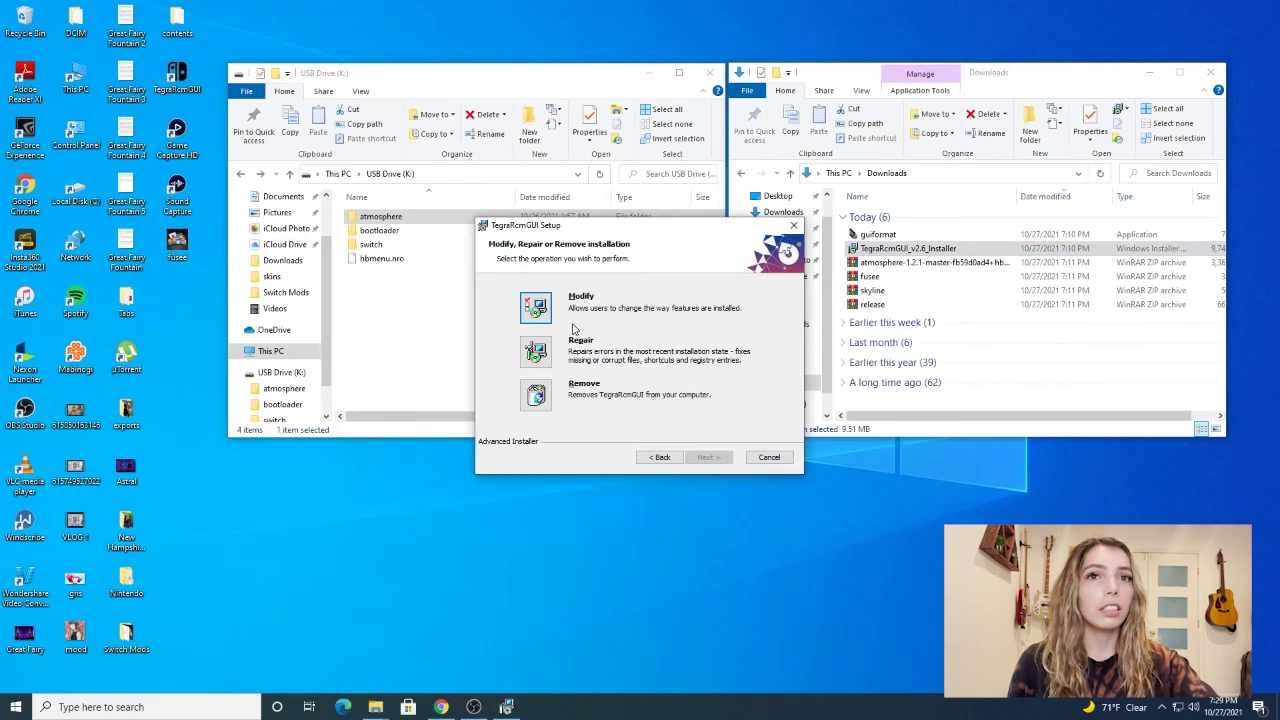
{"action": "left_click", "coordinate": [537, 308]}
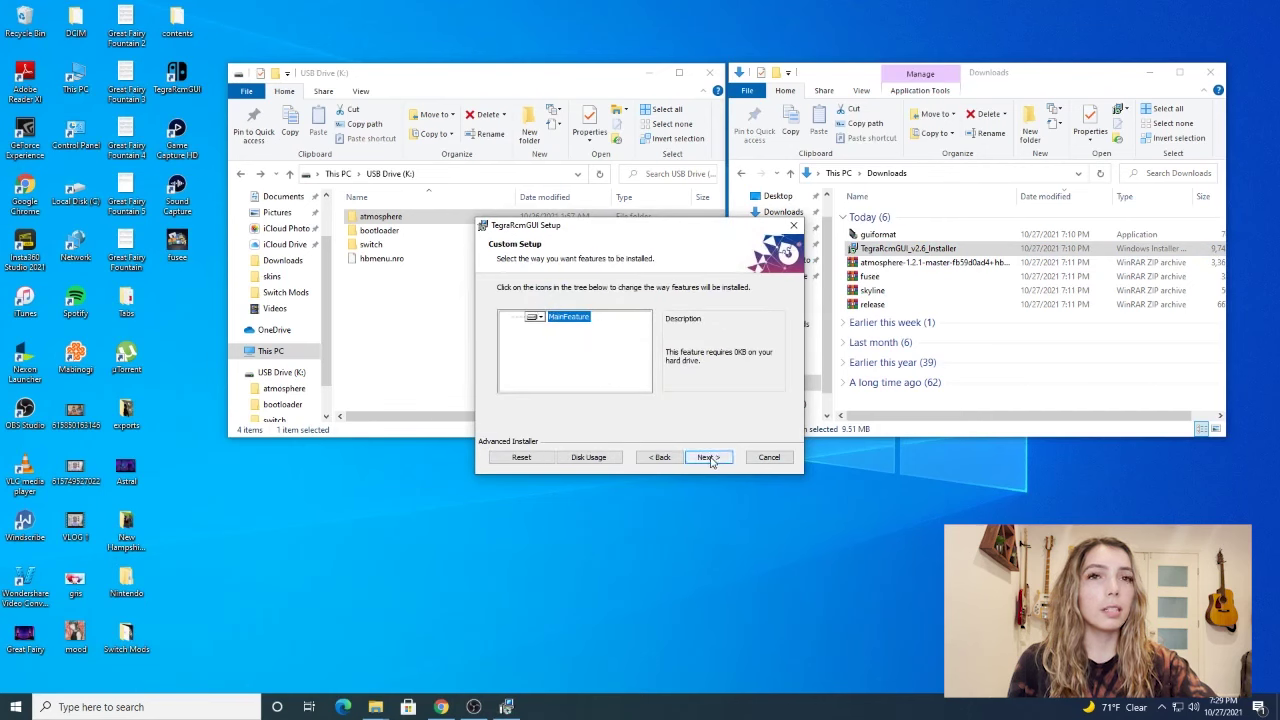
{"action": "left_click", "coordinate": [710, 457]}
{"action": "left_click", "coordinate": [711, 457]}
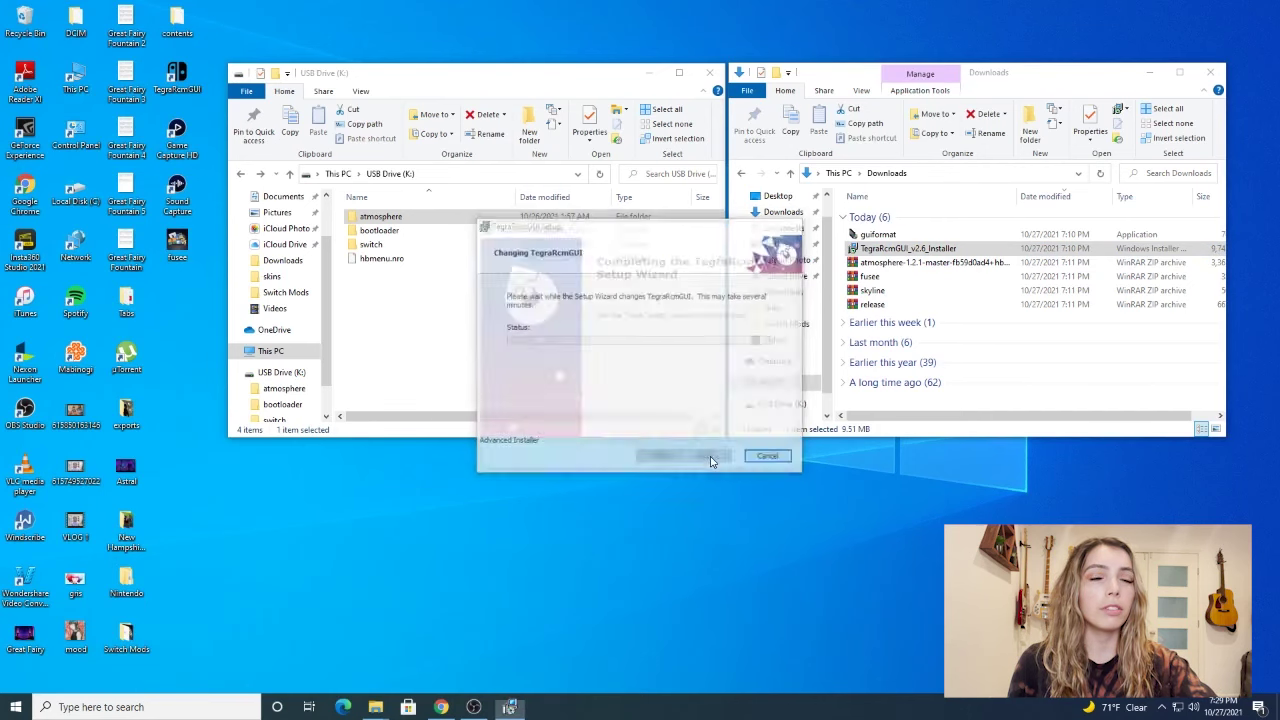
{"action": "left_click", "coordinate": [710, 457]}
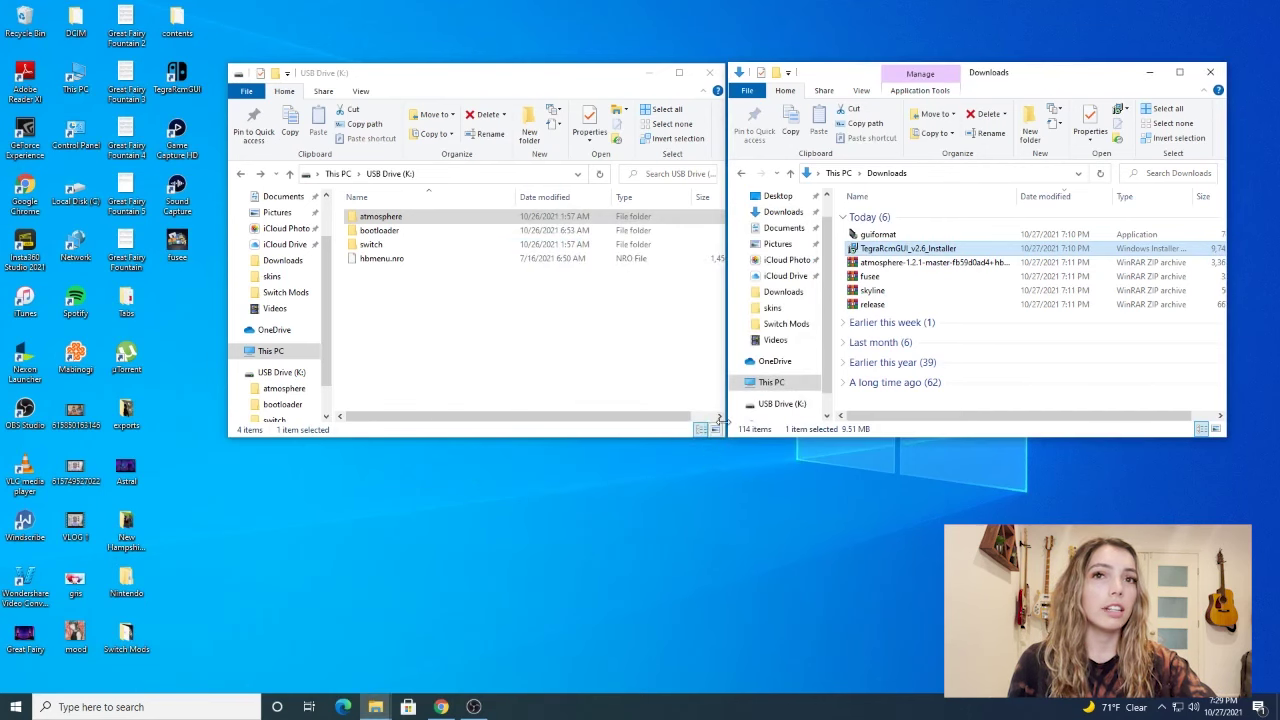
{"action": "left_click_drag", "start_coordinate": [1005, 73], "coordinate": [1043, 78]}
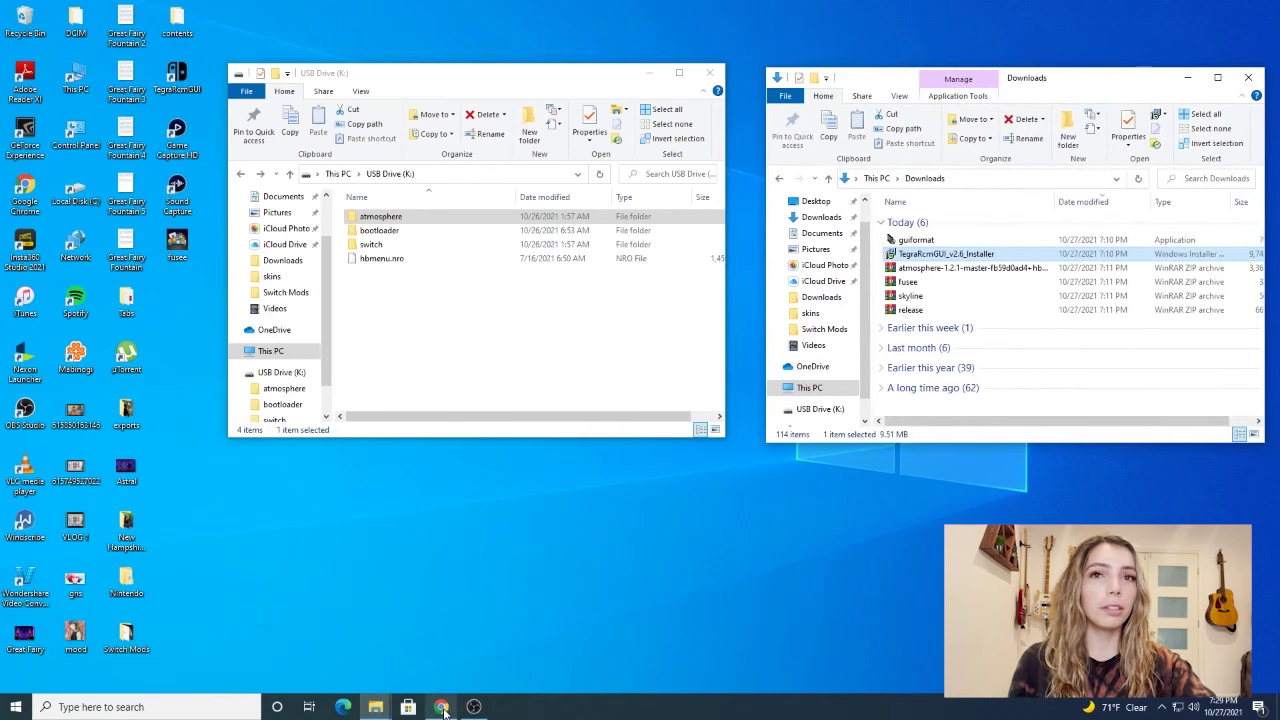
Switch to Chrome and manually download oot_link_bdd5a.zip from the Ocarina of Time Link mod page on GameBanana.
{"action": "left_click", "coordinate": [441, 707]}
{"action": "left_click", "coordinate": [1000, 10]}
{"action": "scroll", "coordinate": [406, 433], "scroll_direction": "down", "scroll_amount": 8}
{"action": "scroll", "coordinate": [400, 452], "scroll_direction": "down", "scroll_amount": 3}
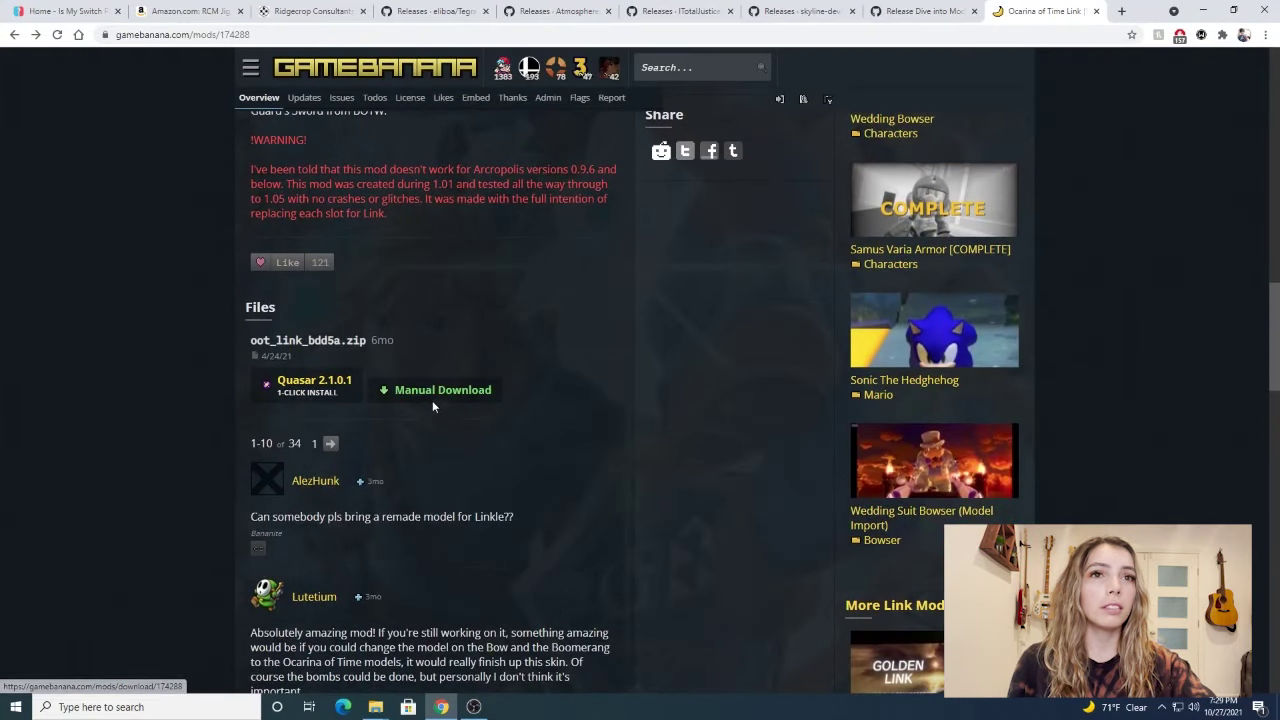
{"action": "left_click", "coordinate": [432, 392]}
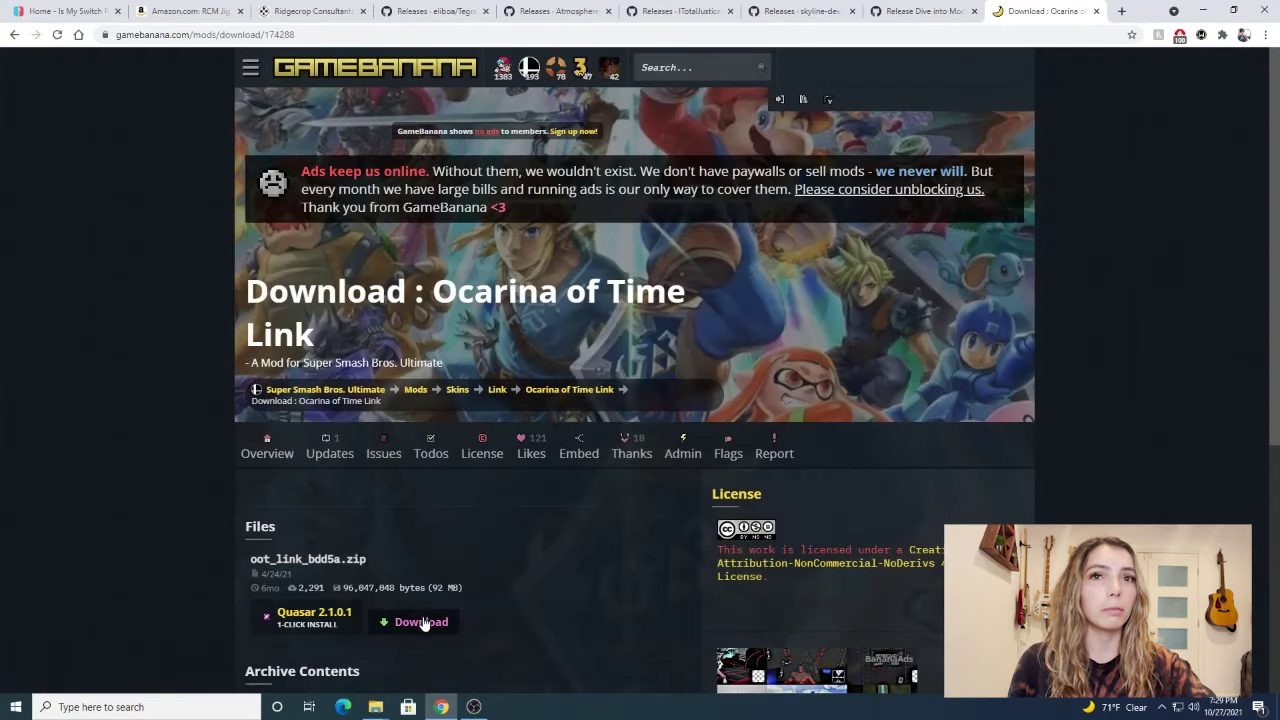
{"action": "left_click", "coordinate": [430, 622]}
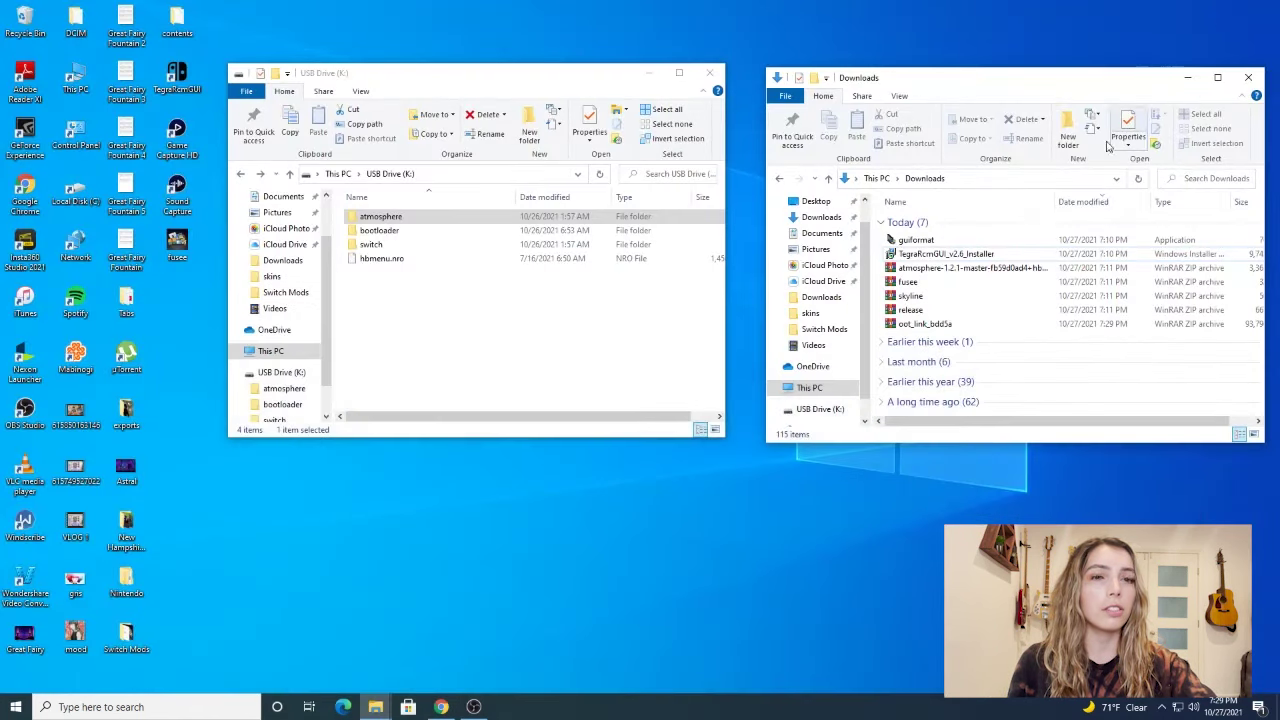
Create a folder named ultimate in the root of drive K: and open it.
{"action": "left_click", "coordinate": [920, 324]}
{"action": "left_click", "coordinate": [464, 322]}
{"action": "right_click", "coordinate": [463, 321]}
{"action": "mouse_move", "coordinate": [508, 482]}
{"action": "left_click", "coordinate": [640, 483]}
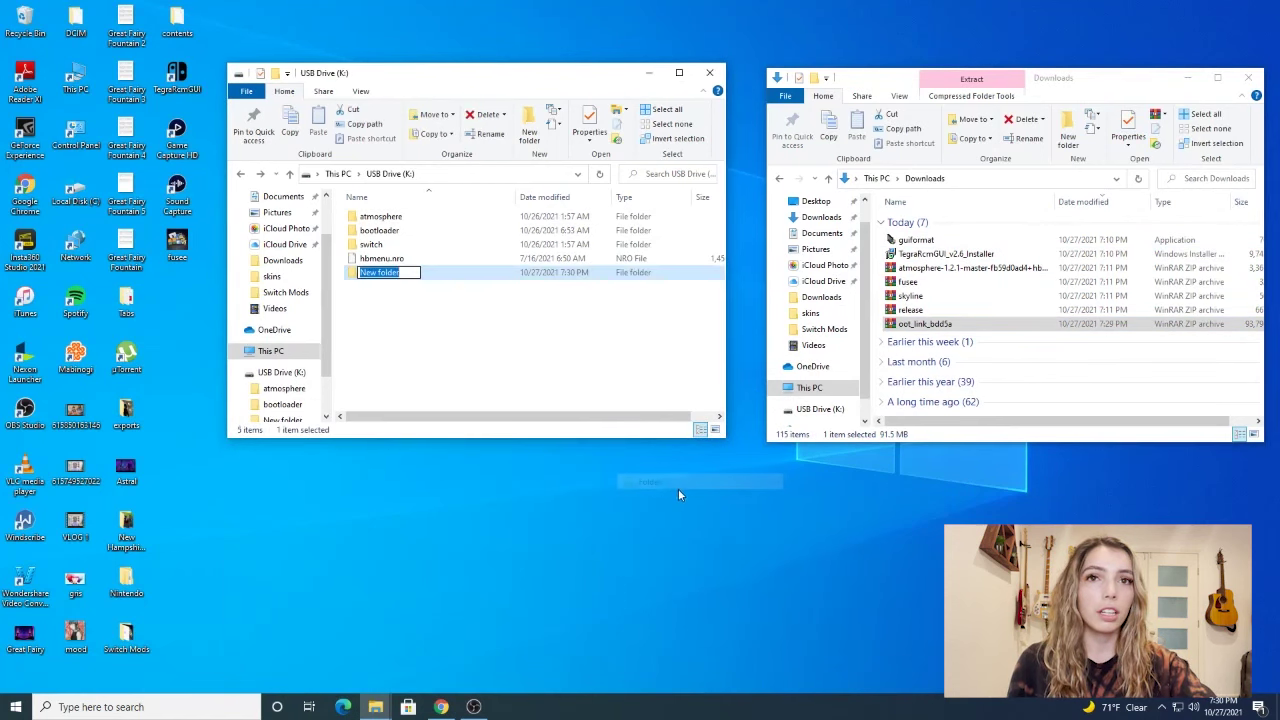
{"action": "type", "text": "ultimate"}
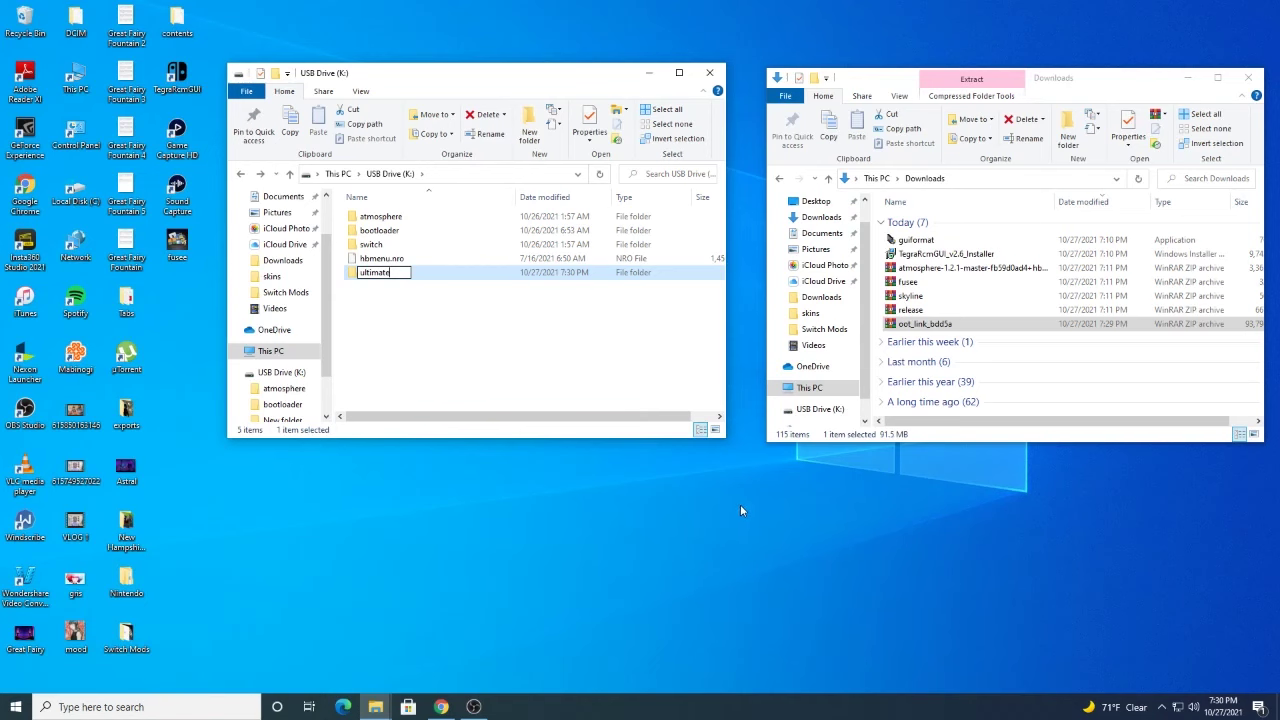
{"action": "key", "text": "Return"}
{"action": "key", "text": "Return"}
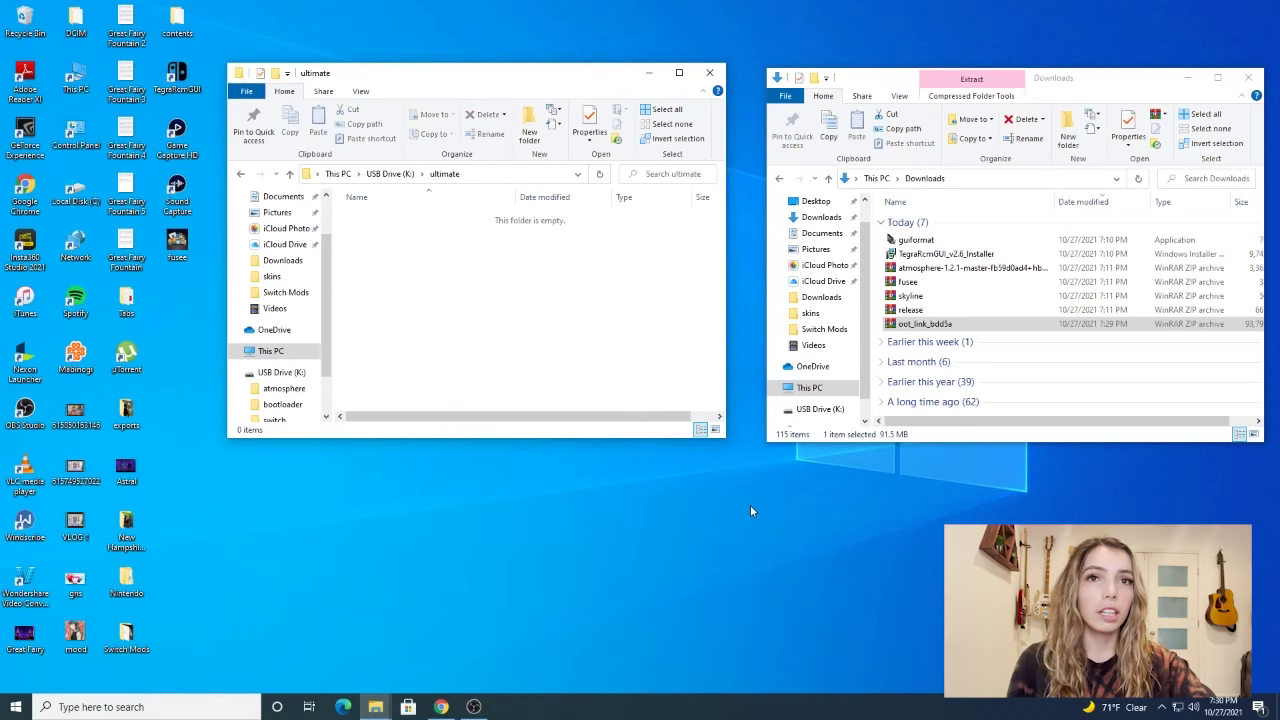
Create a folder named mods inside the ultimate folder and open it.
{"action": "right_click", "coordinate": [578, 274]}
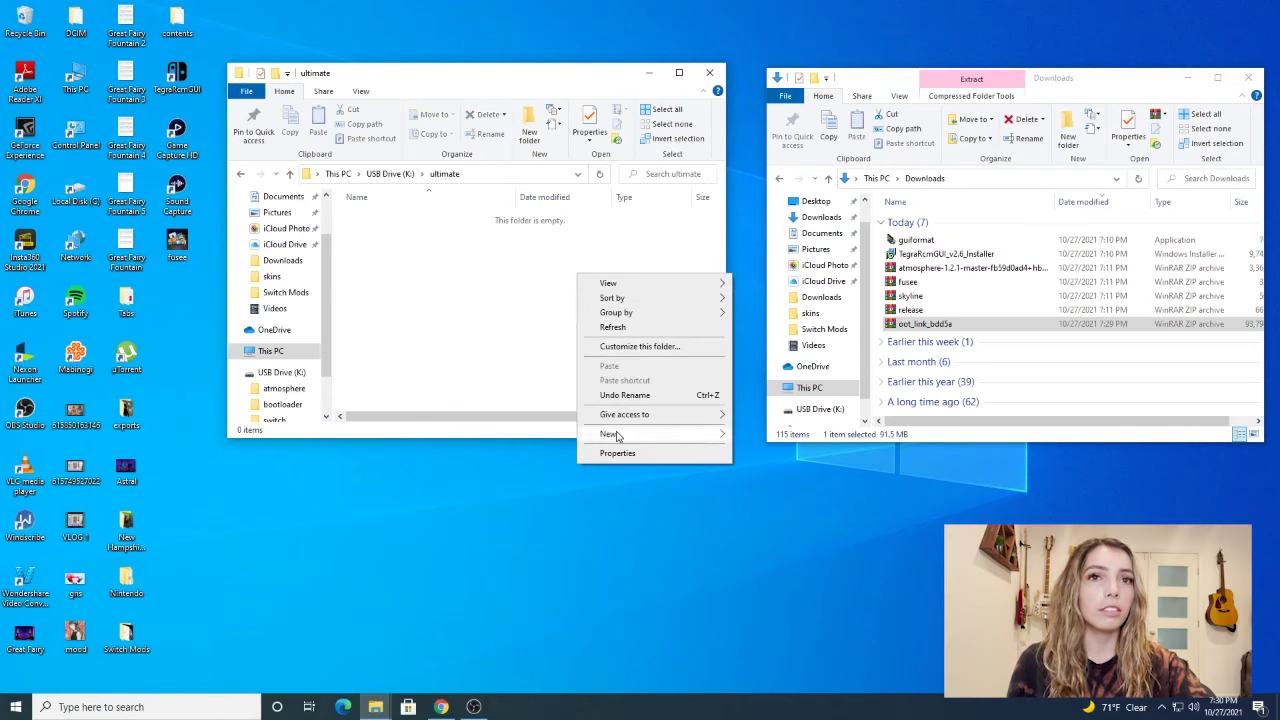
{"action": "mouse_move", "coordinate": [620, 433]}
{"action": "left_click", "coordinate": [768, 435]}
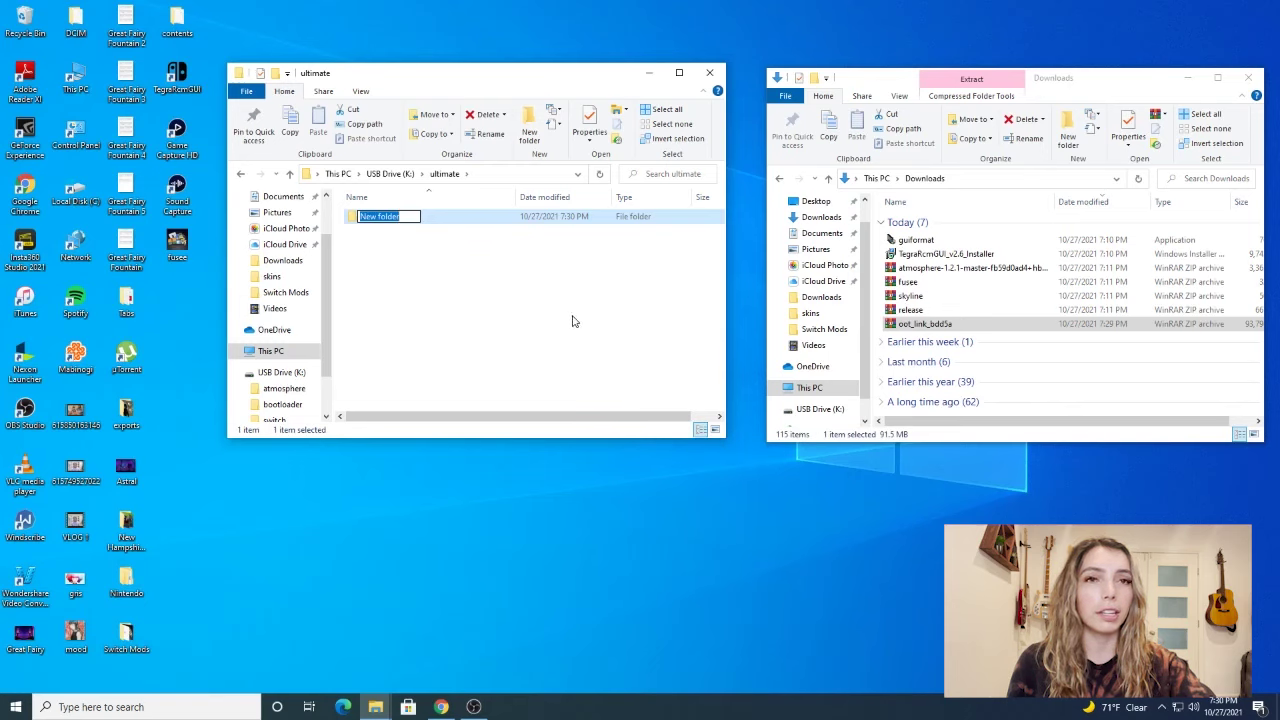
{"action": "type", "text": "mods"}
{"action": "key", "text": "Return"}
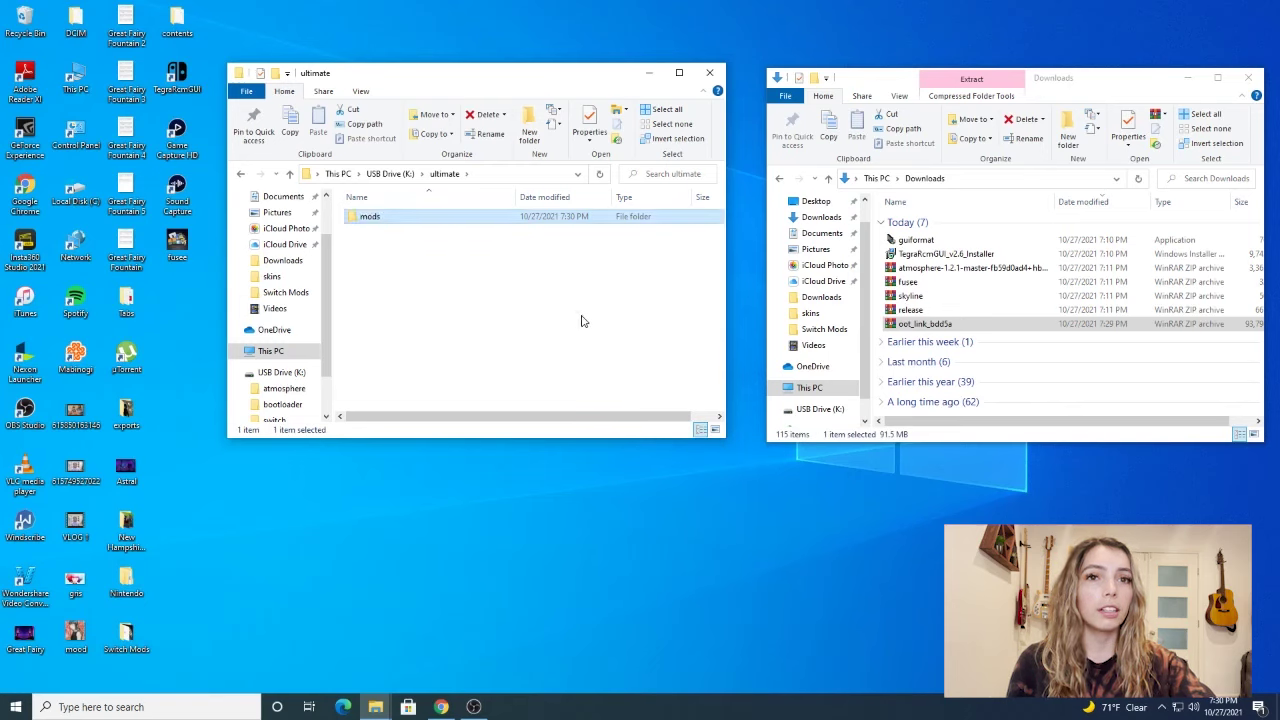
{"action": "double_click", "coordinate": [445, 221]}
Extract the mod folder from oot_link_bdd5a.zip into ultimate\mods on drive K: and close the archive.
{"action": "double_click", "coordinate": [921, 325]}
{"action": "left_click", "coordinate": [771, 256]}
{"action": "left_click_drag", "start_coordinate": [570, 289], "coordinate": [572, 290]}
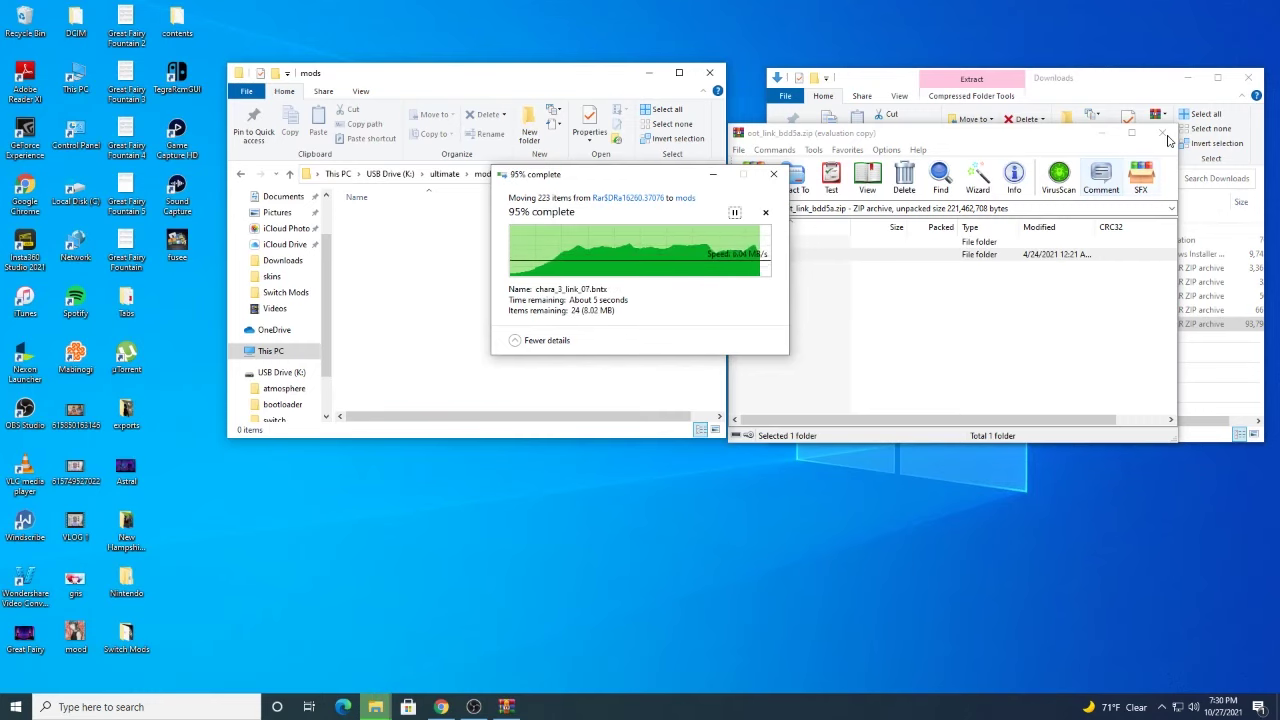
{"action": "left_click", "coordinate": [1163, 133]}
{"action": "left_click", "coordinate": [893, 80]}
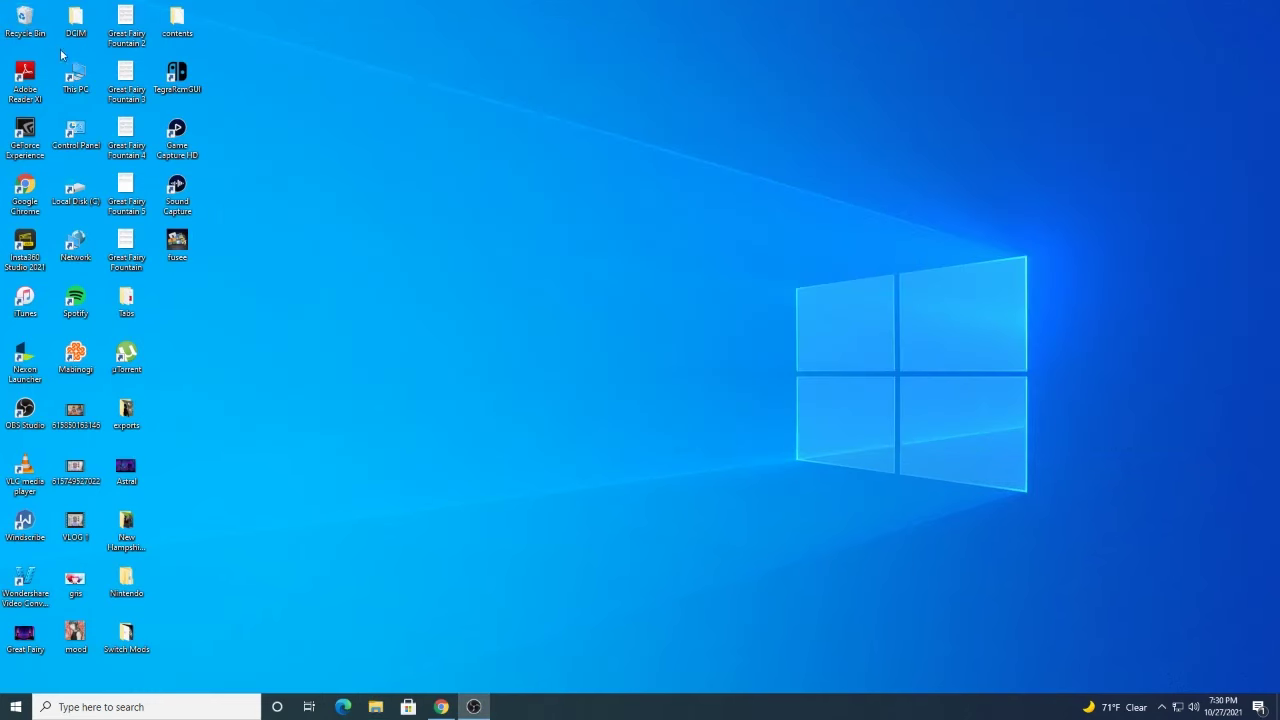
Eject the SD card USB Drive (K:) from This PC and close the file window.
{"action": "double_click", "coordinate": [64, 62]}
{"action": "scroll", "coordinate": [595, 363], "scroll_direction": "down", "scroll_amount": 3}
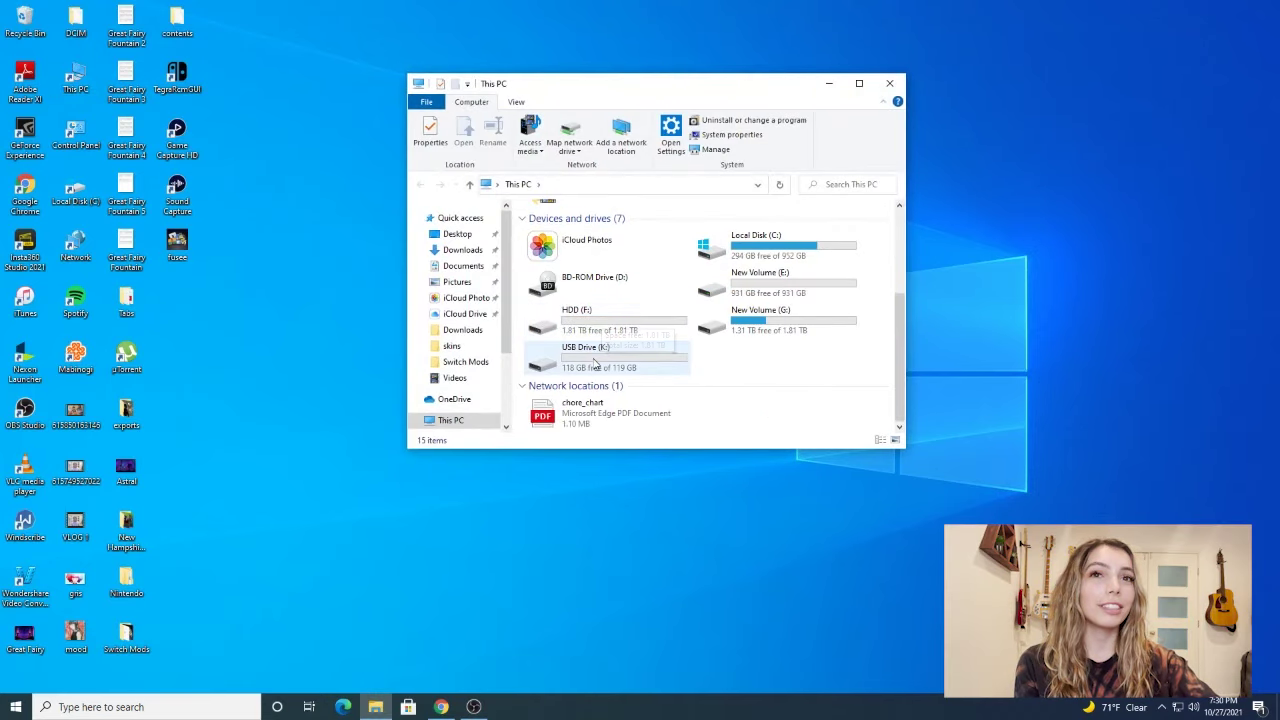
{"action": "right_click", "coordinate": [595, 363]}
{"action": "left_click", "coordinate": [650, 572]}
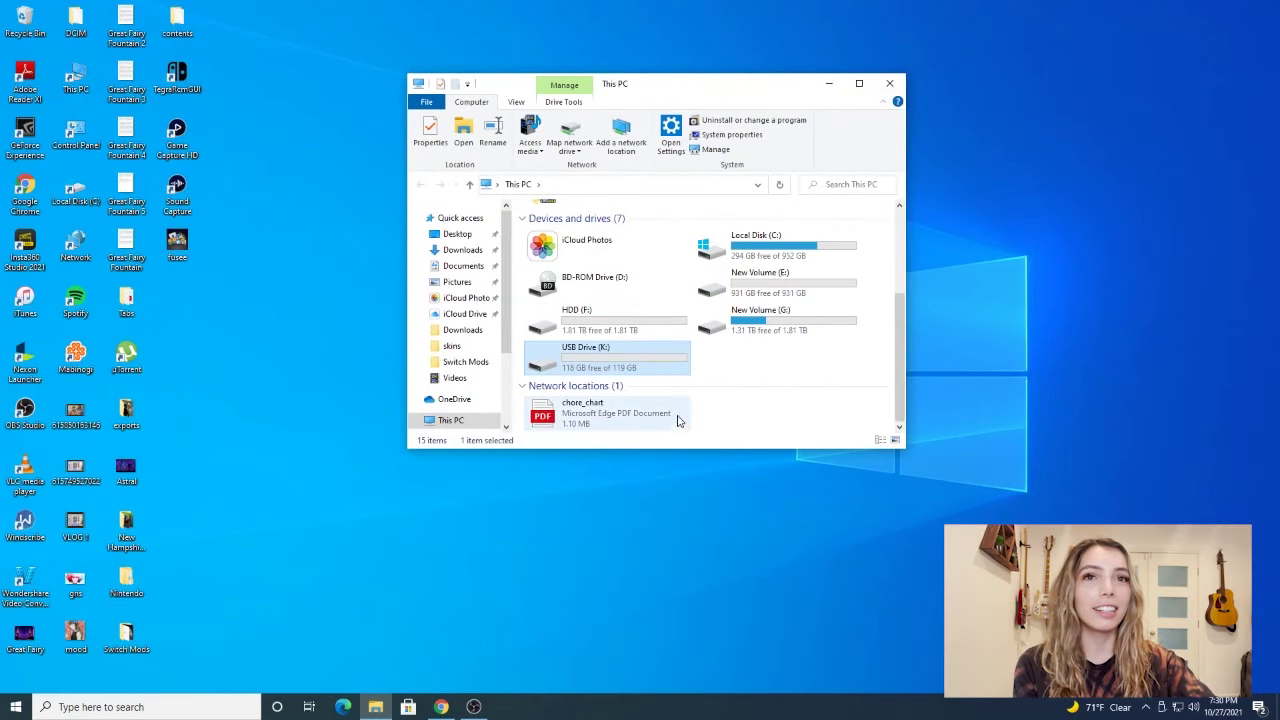
{"action": "left_click", "coordinate": [890, 85]}
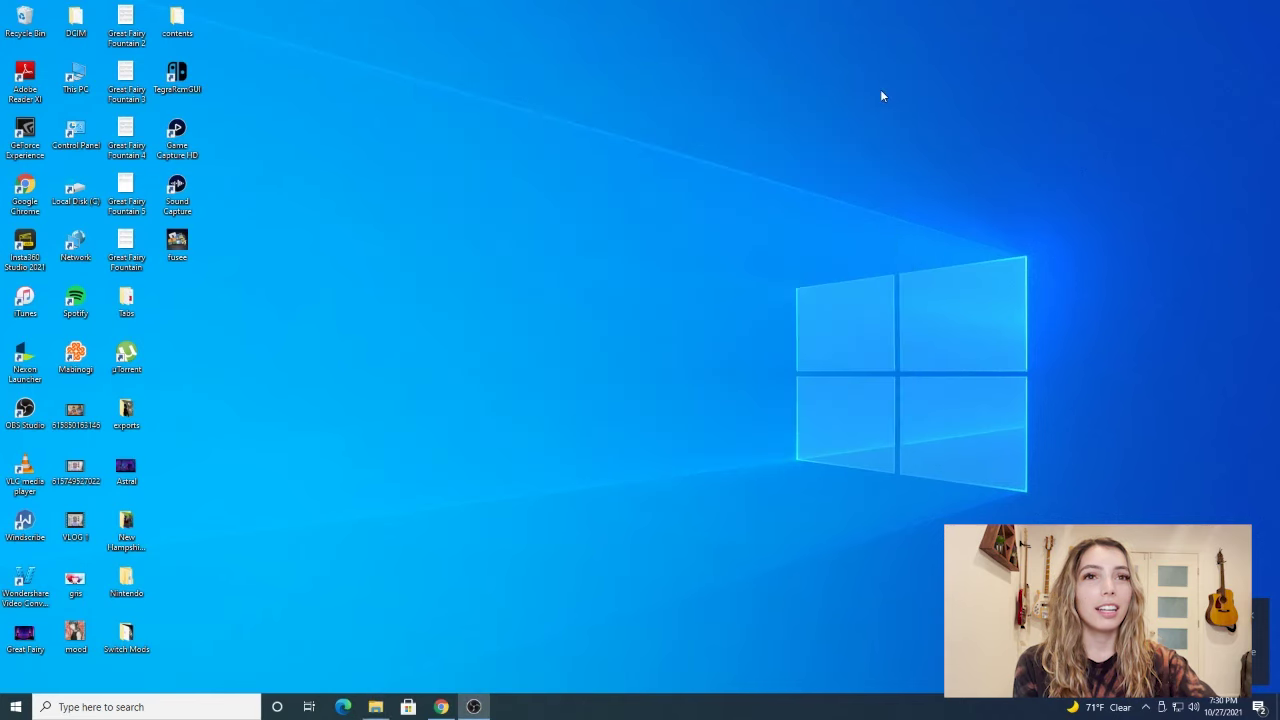
Launch TegraRcmGUI from the desktop and install the missing APX device driver.
{"action": "double_click", "coordinate": [177, 78]}
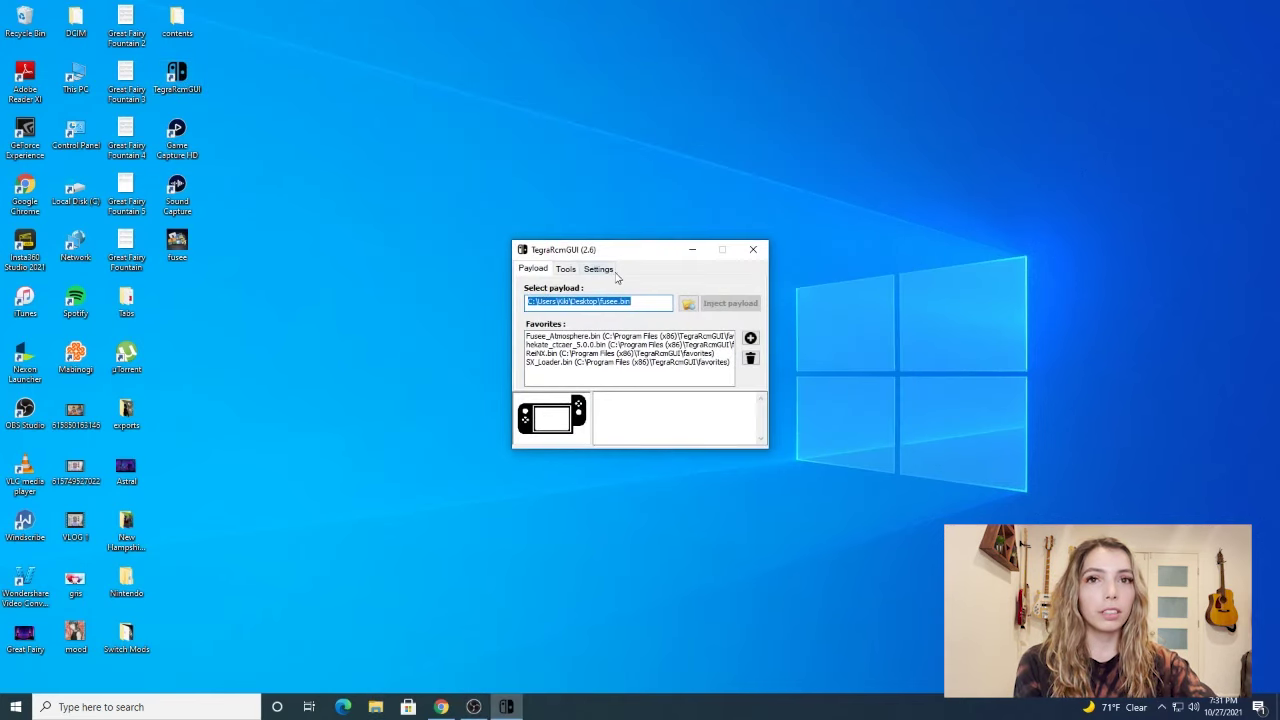
{"action": "left_click", "coordinate": [605, 270]}
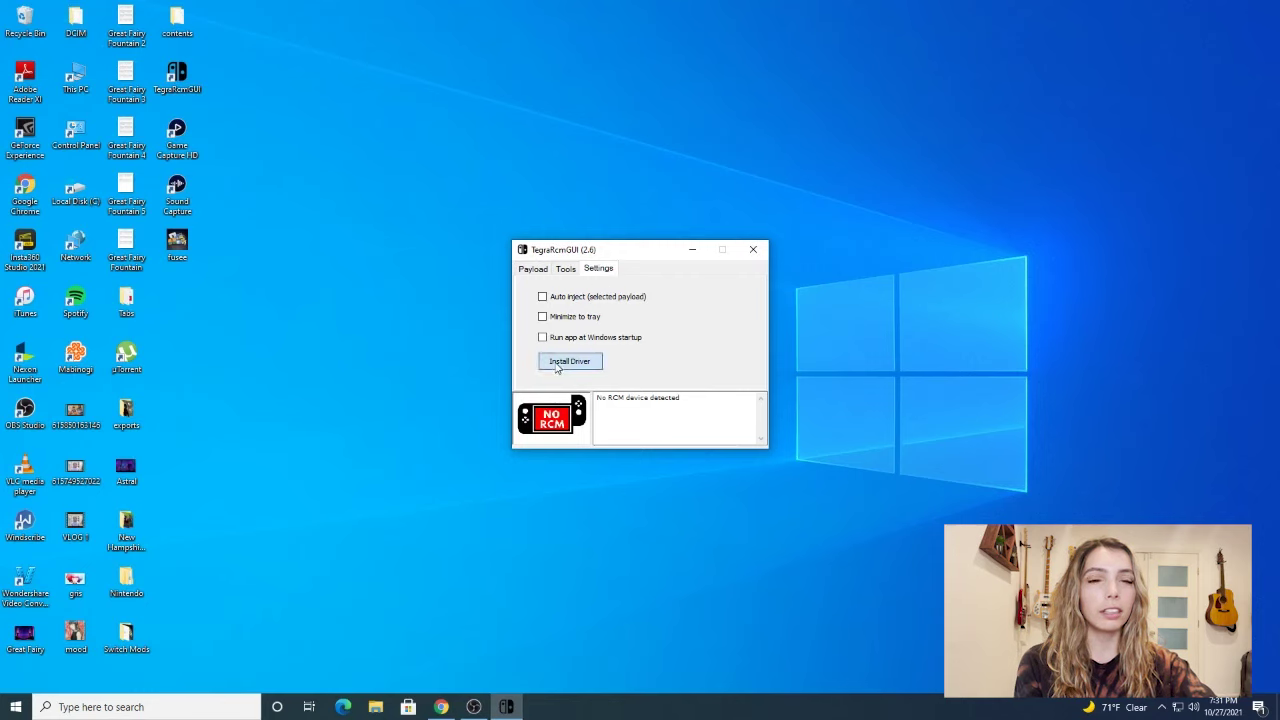
{"action": "left_click", "coordinate": [557, 366]}
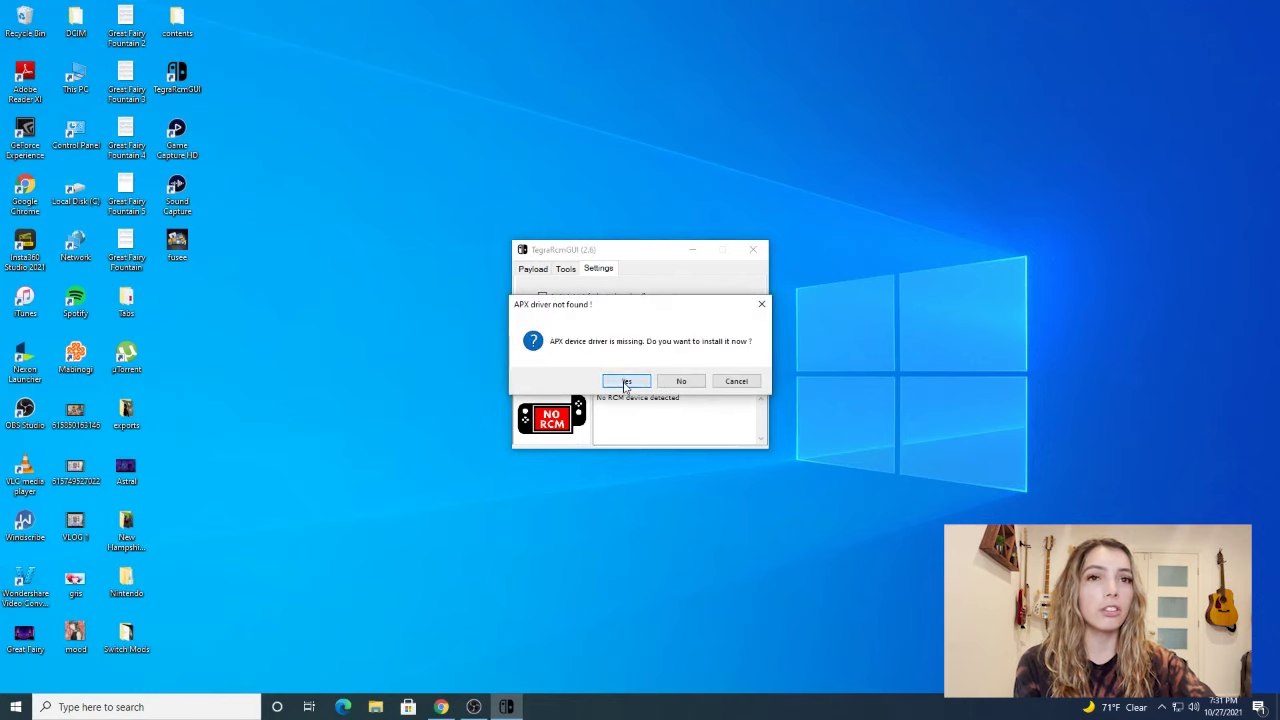
{"action": "left_click", "coordinate": [625, 381]}
{"action": "left_click", "coordinate": [311, 314]}
{"action": "left_click", "coordinate": [312, 313]}
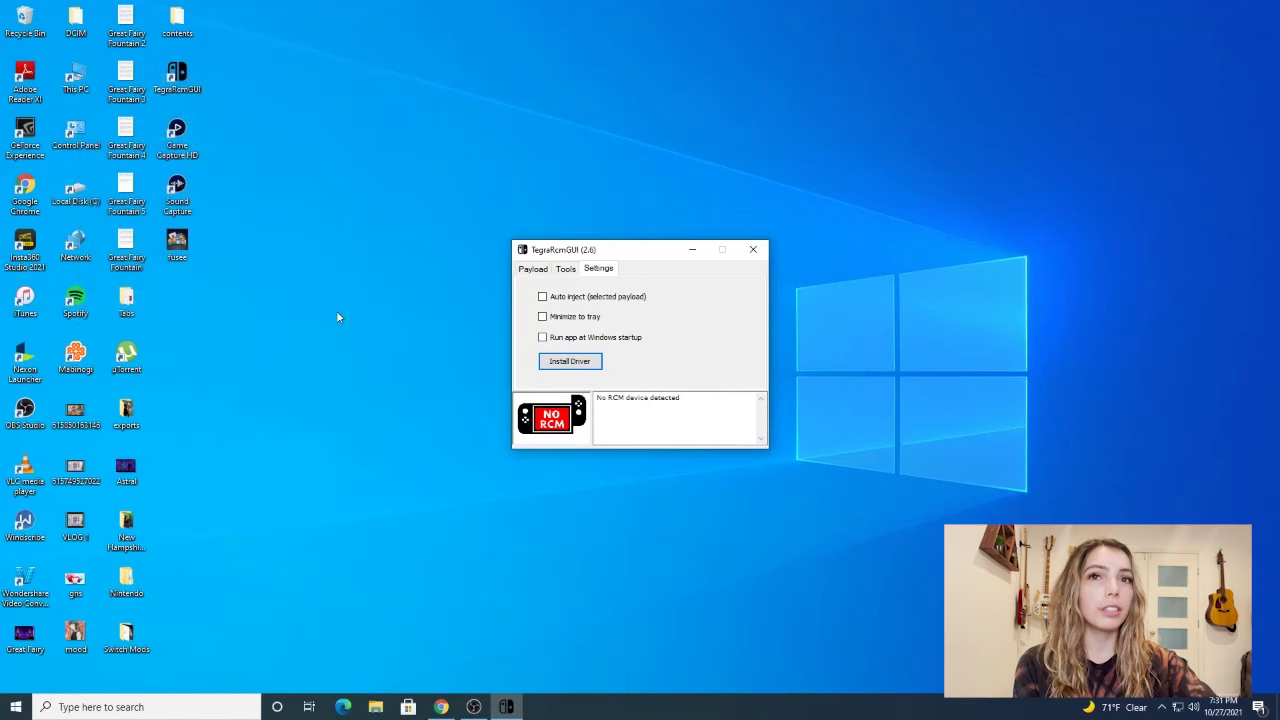
Browse for the payload to inject in TegraRcmGUI, using fusee.bin from the desktop.
{"action": "left_click", "coordinate": [533, 269]}
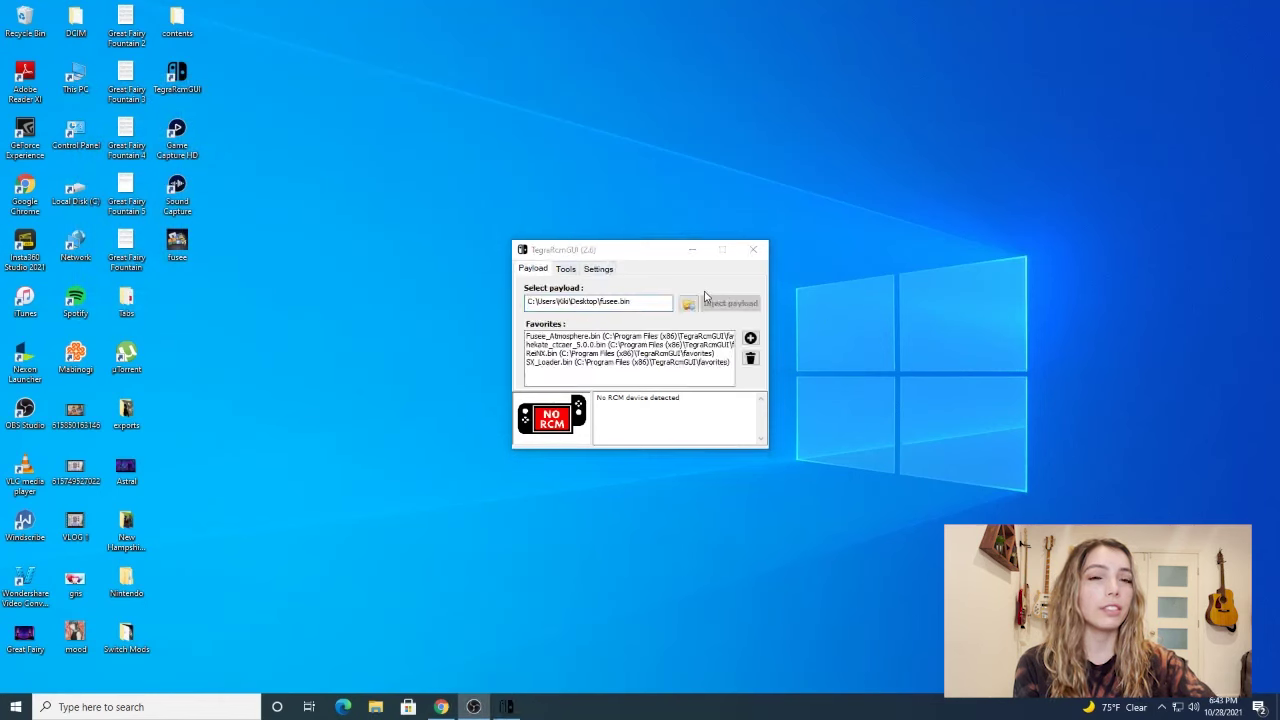
{"action": "left_click", "coordinate": [690, 284]}
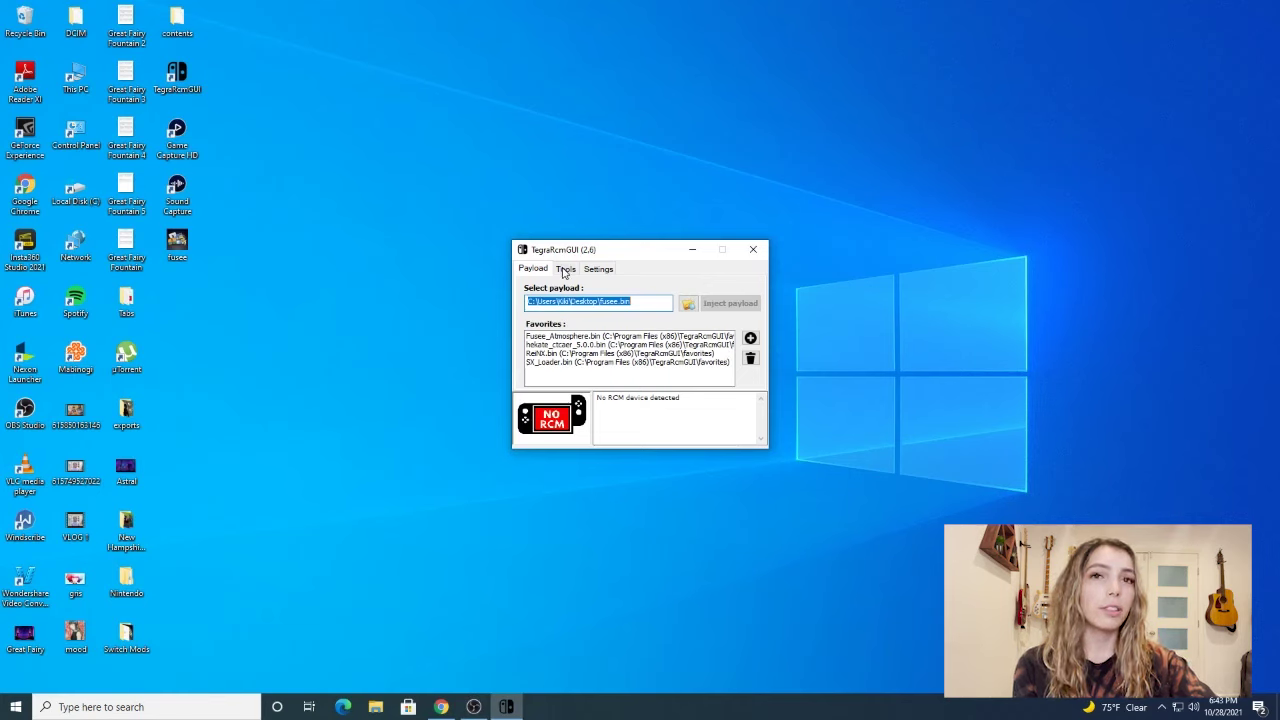
{"action": "left_click", "coordinate": [197, 248]}
{"action": "mouse_move", "coordinate": [197, 256]}
{"action": "left_mouse_down"}
{"action": "mouse_move", "coordinate": [188, 240]}
{"action": "mouse_move", "coordinate": [199, 248]}
{"action": "left_mouse_up"}
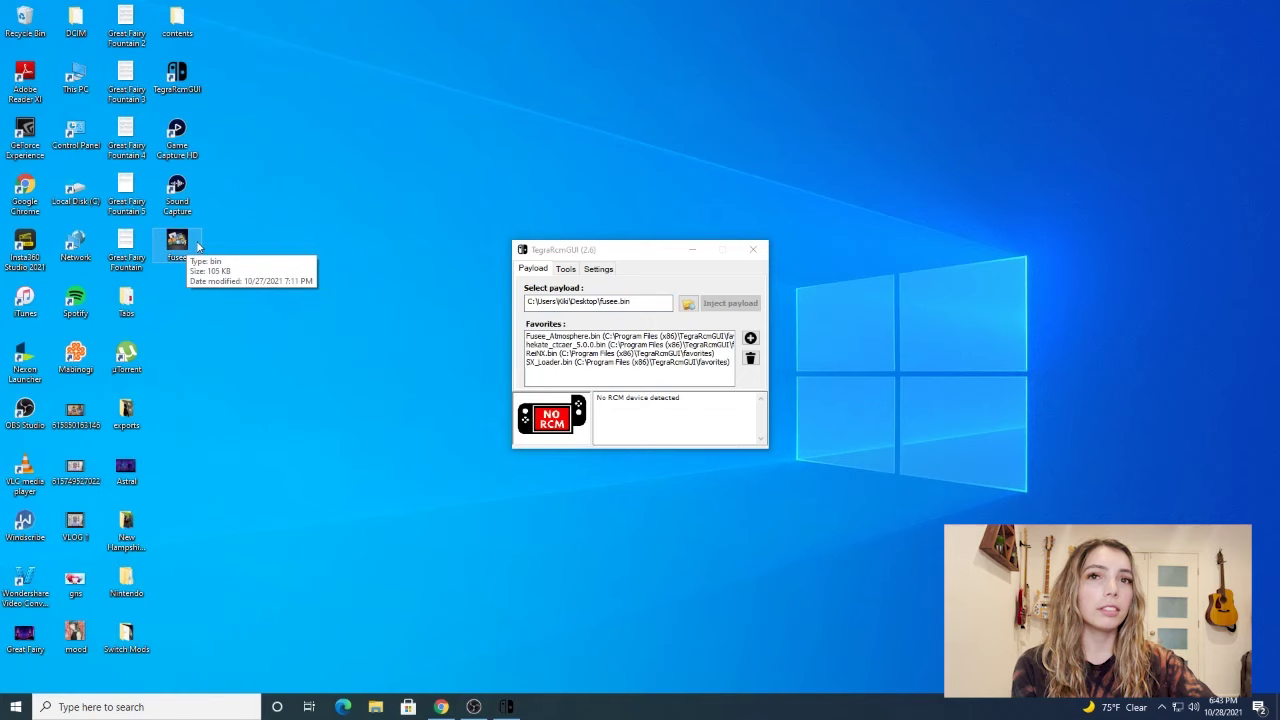
{"action": "left_click", "coordinate": [688, 310]}
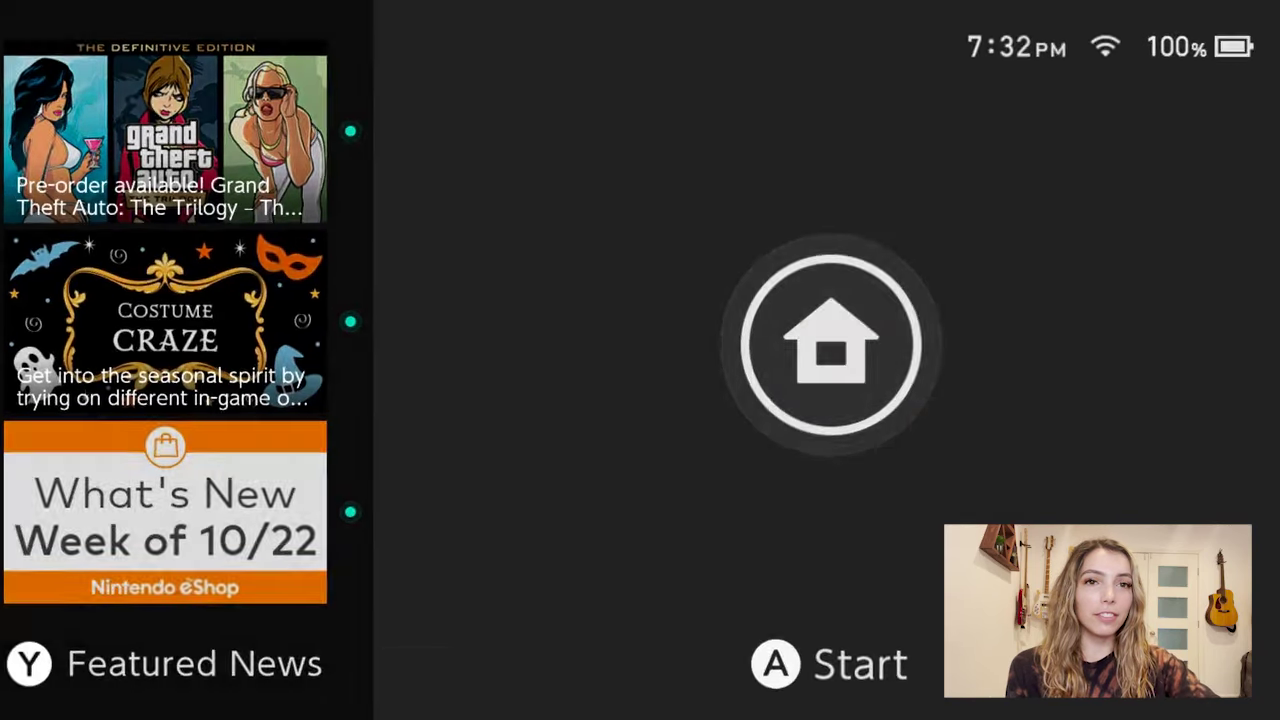
Enter the Switch home screen, open the homebrew menu through the Album, and look through its Daybreak and Reboot to Payload entries.
{"action": "key", "text": "a"}
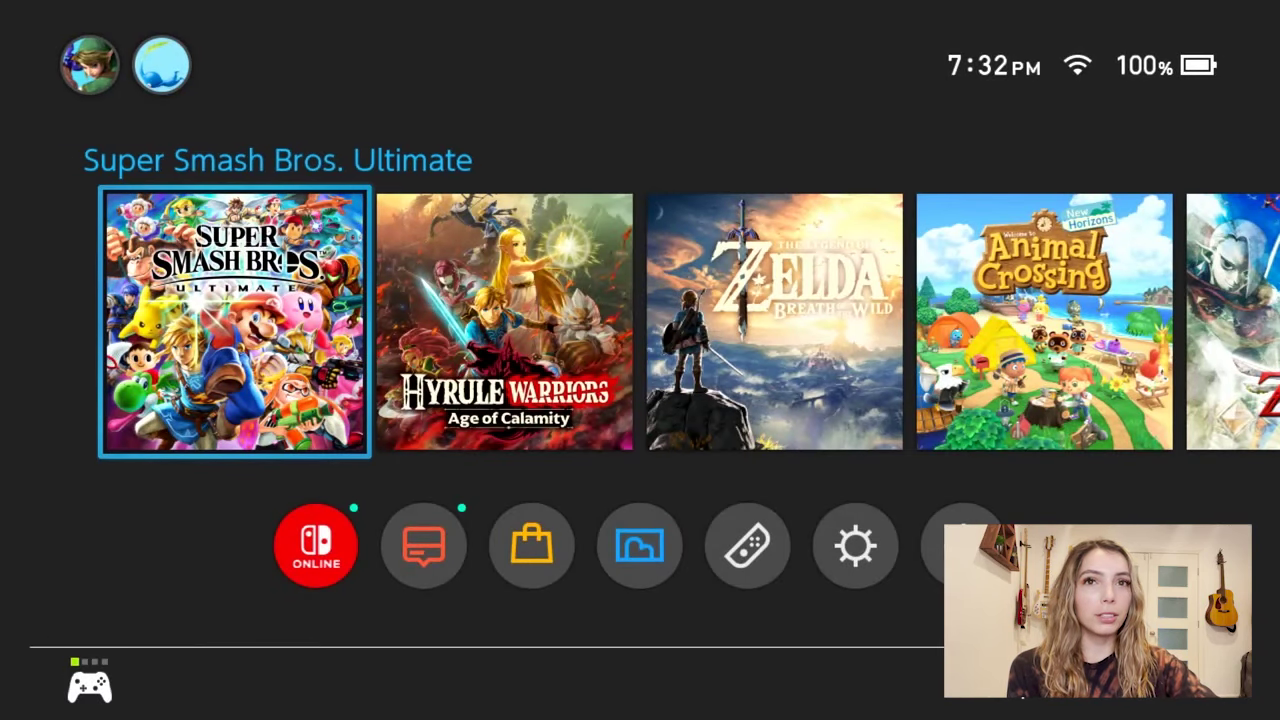
{"action": "key", "text": "Down"}
{"action": "key", "text": "Right"}
{"action": "key", "text": "Right"}
{"action": "key", "text": "Right"}
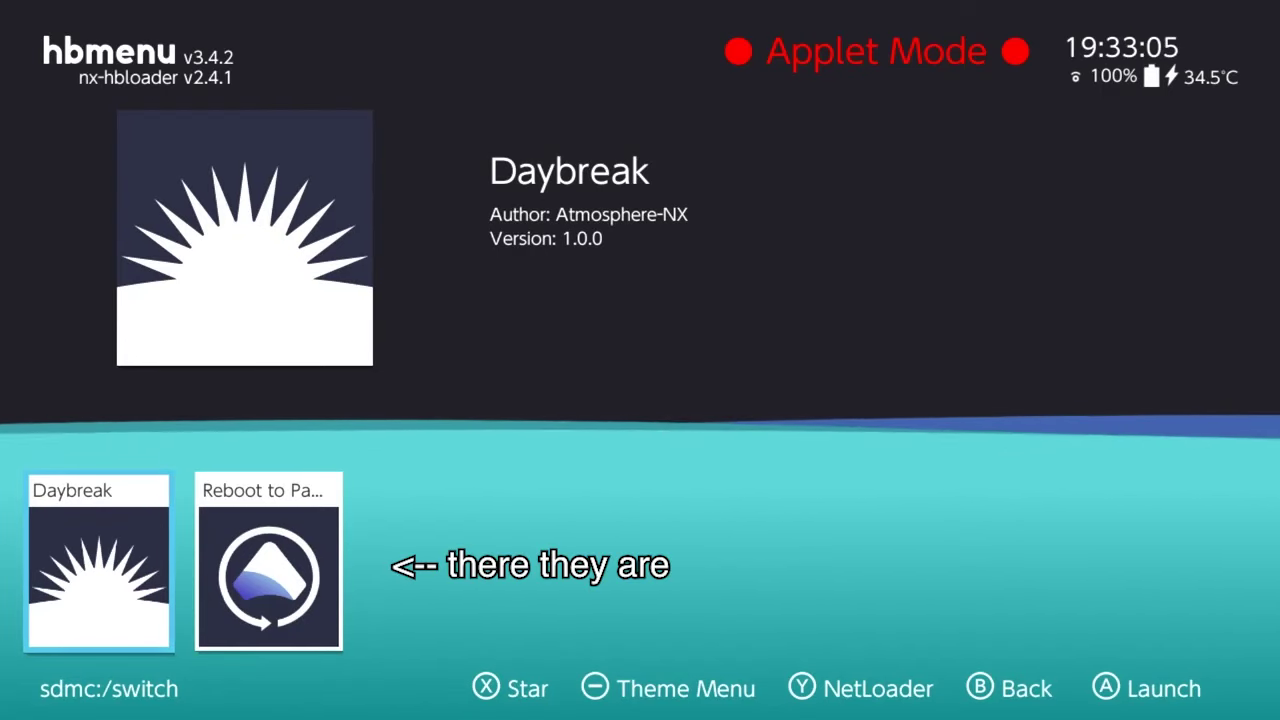
{"action": "key", "text": "Right"}
{"action": "key", "text": "Left"}
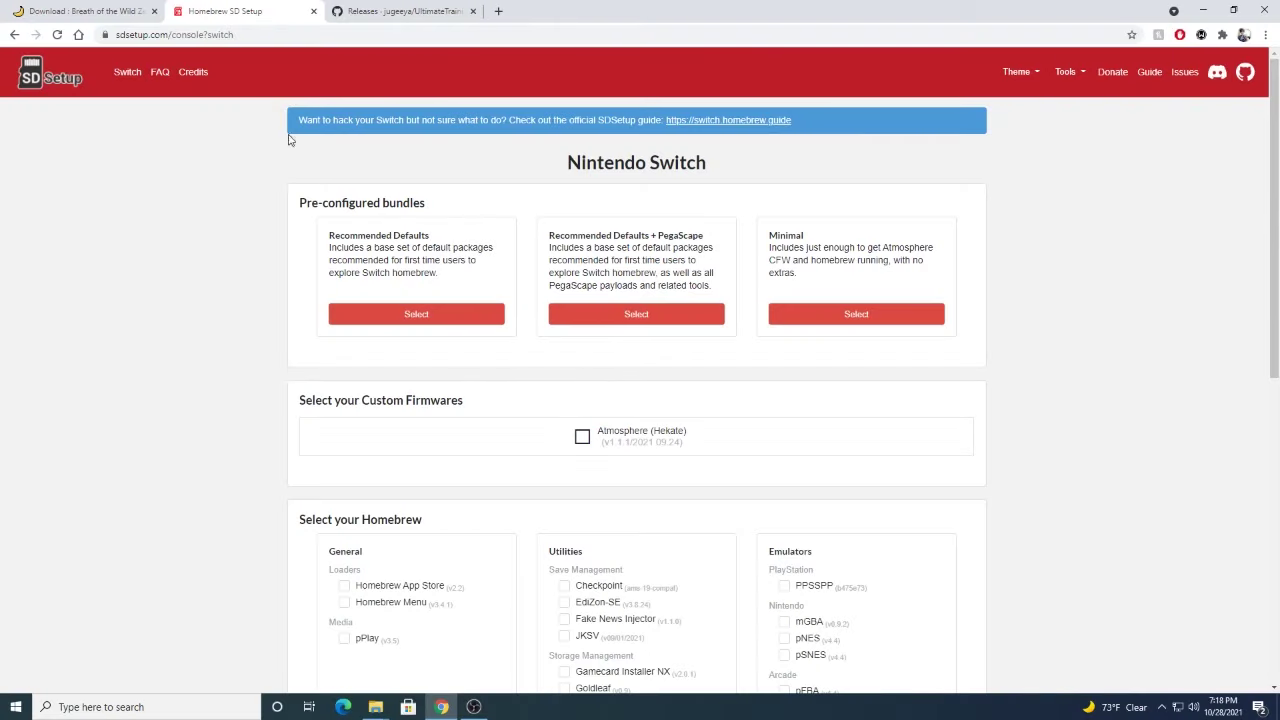
Select the Recommended Defaults bundle on the SDSetup Switch page in Chrome and download the resulting ZIP.
{"action": "left_click", "coordinate": [433, 318]}
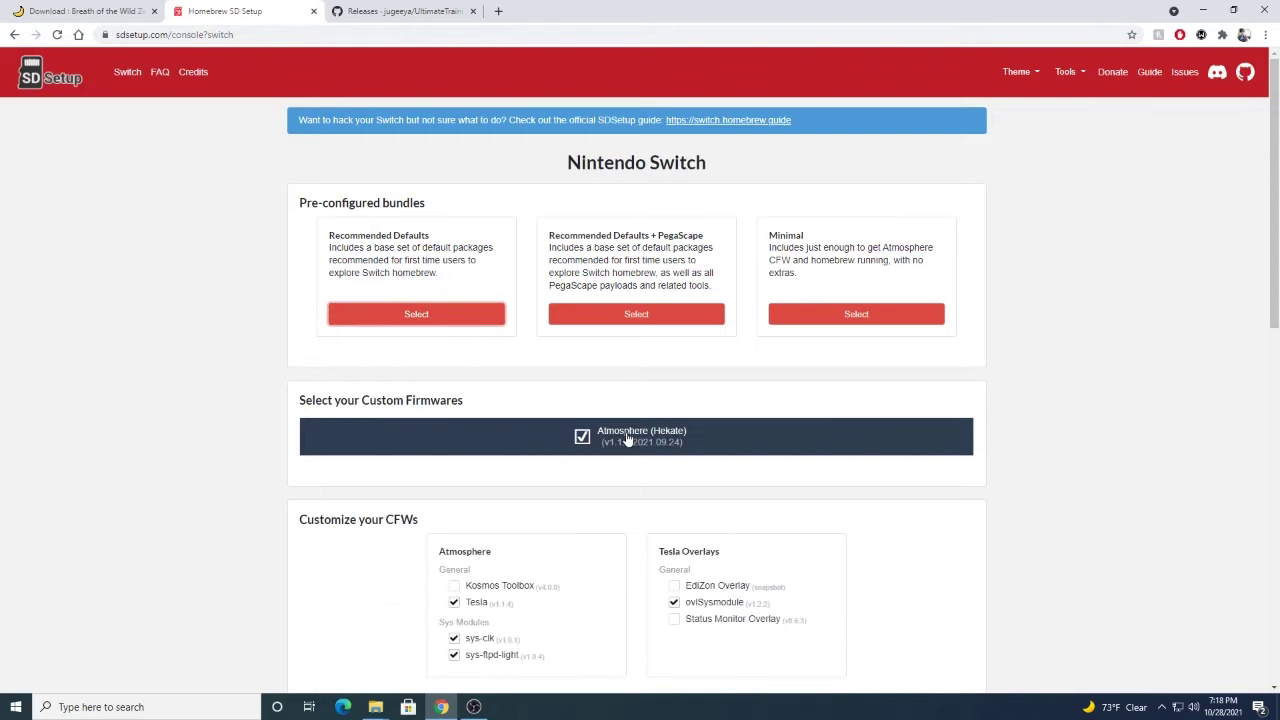
{"action": "scroll", "coordinate": [620, 455], "scroll_direction": "down", "scroll_amount": 8}
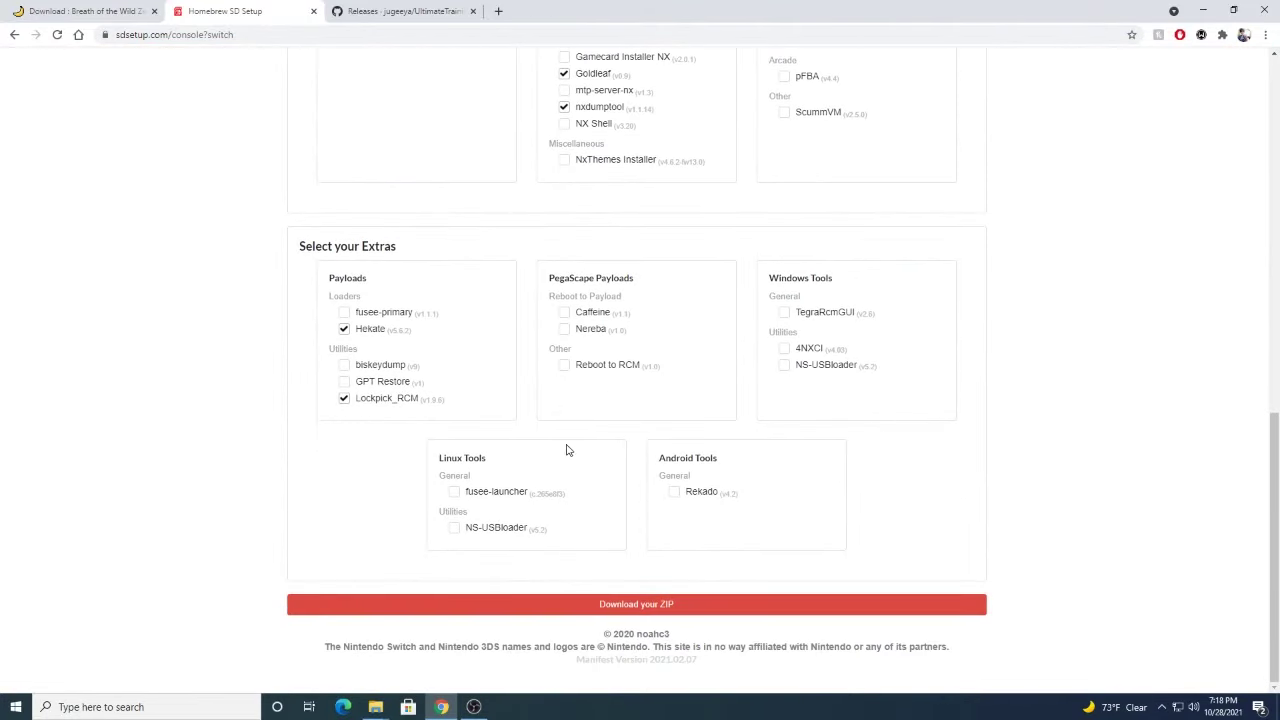
{"action": "left_click", "coordinate": [547, 605]}
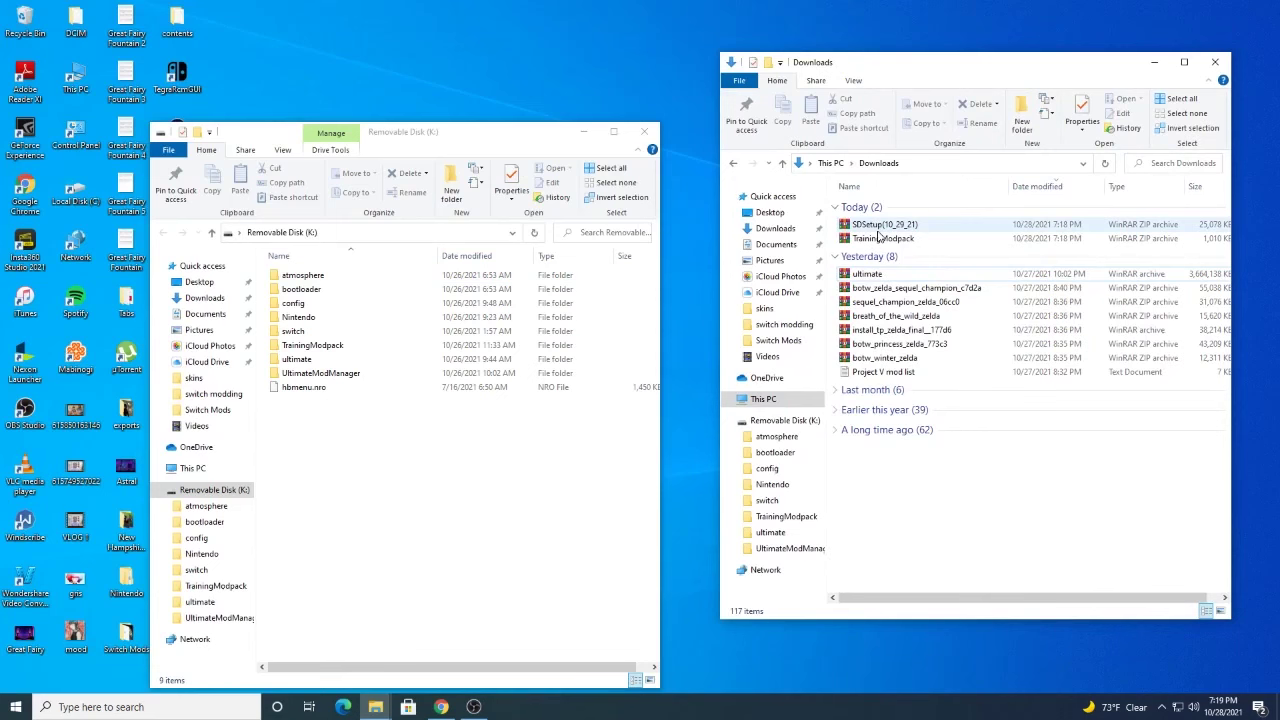
Extract the contents of the sd folder in SDSetup(10_29_21).zip to the root of drive K:, skipping files with the same names.
{"action": "double_click", "coordinate": [878, 228]}
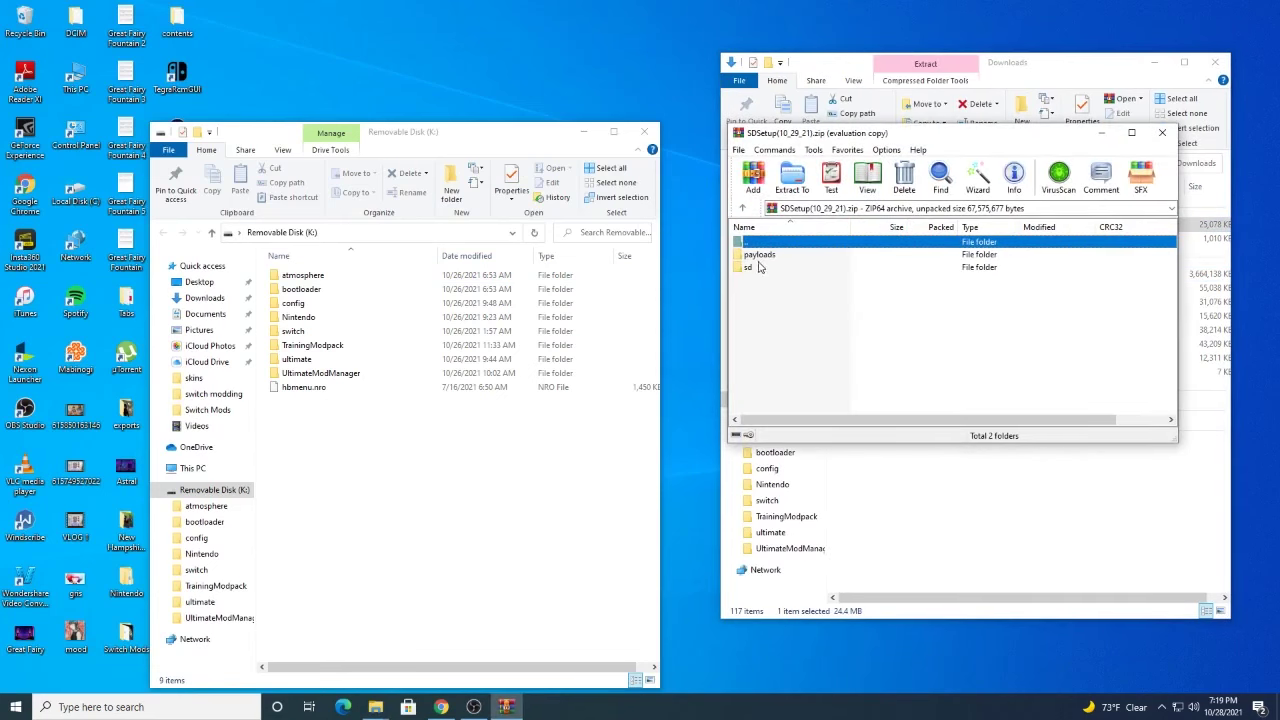
{"action": "double_click", "coordinate": [757, 268]}
{"action": "left_click", "coordinate": [1002, 292]}
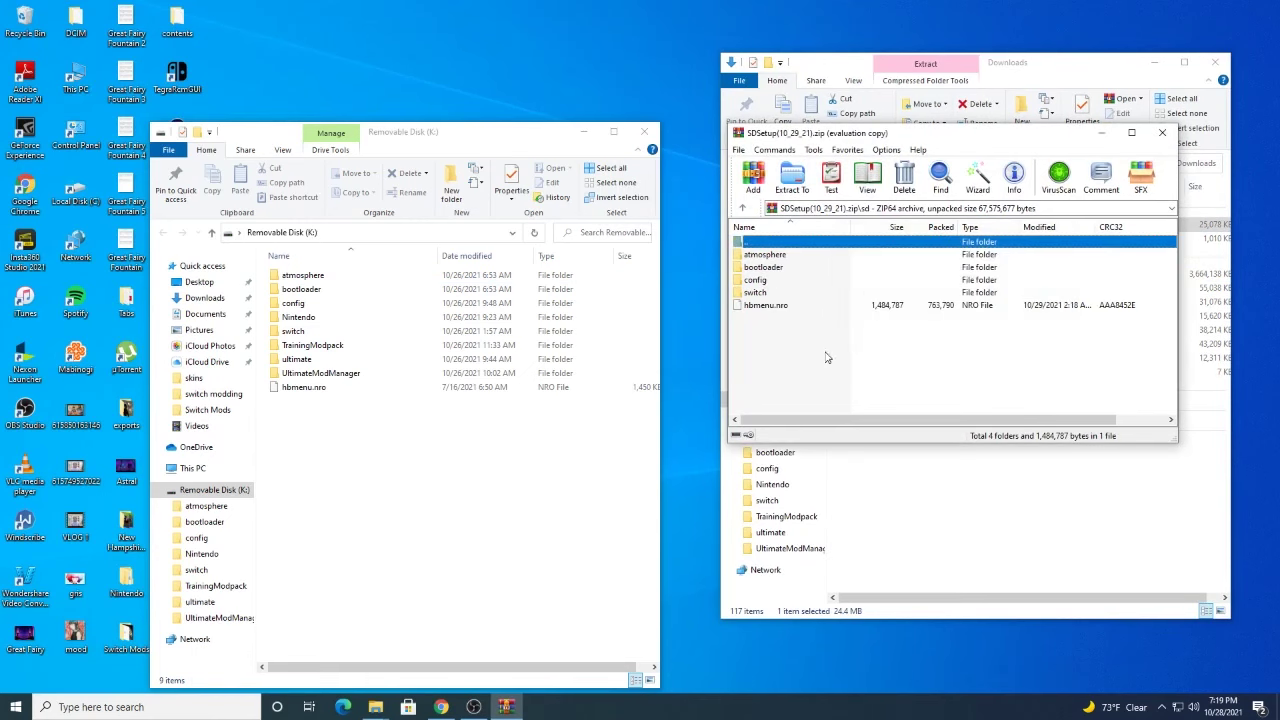
{"action": "left_click_drag", "start_coordinate": [776, 346], "coordinate": [489, 520]}
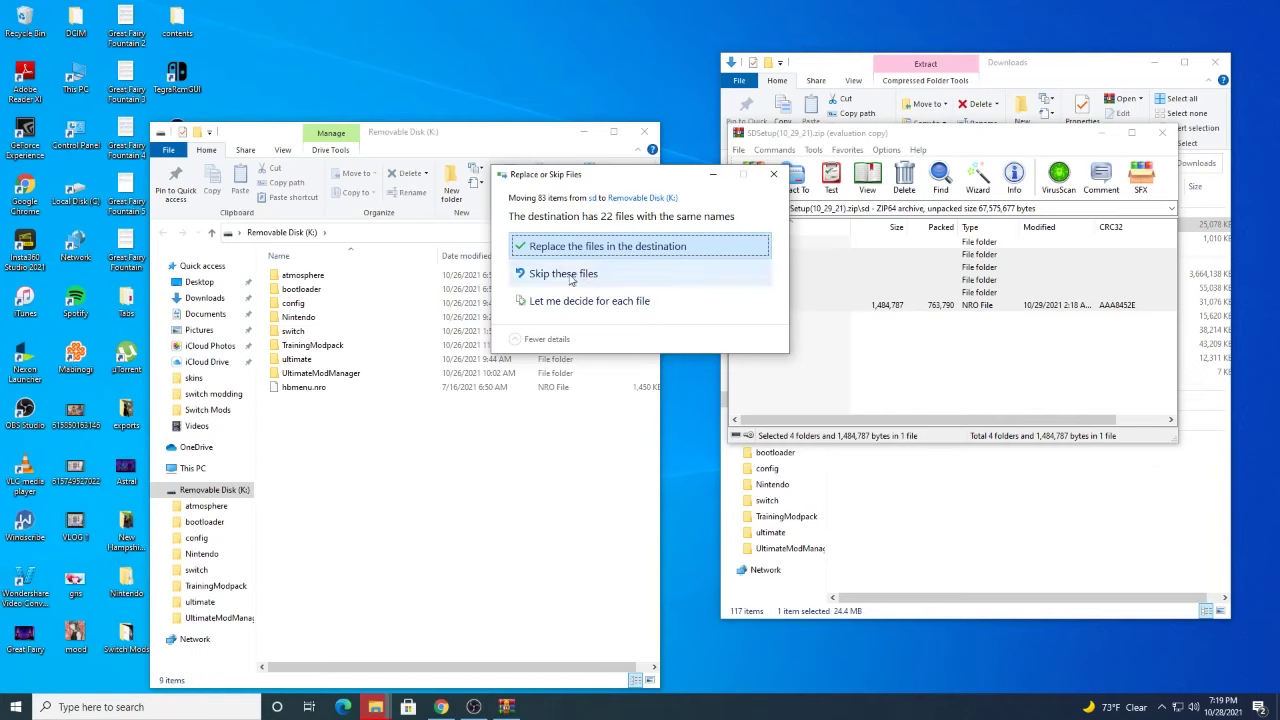
{"action": "left_click", "coordinate": [571, 279]}
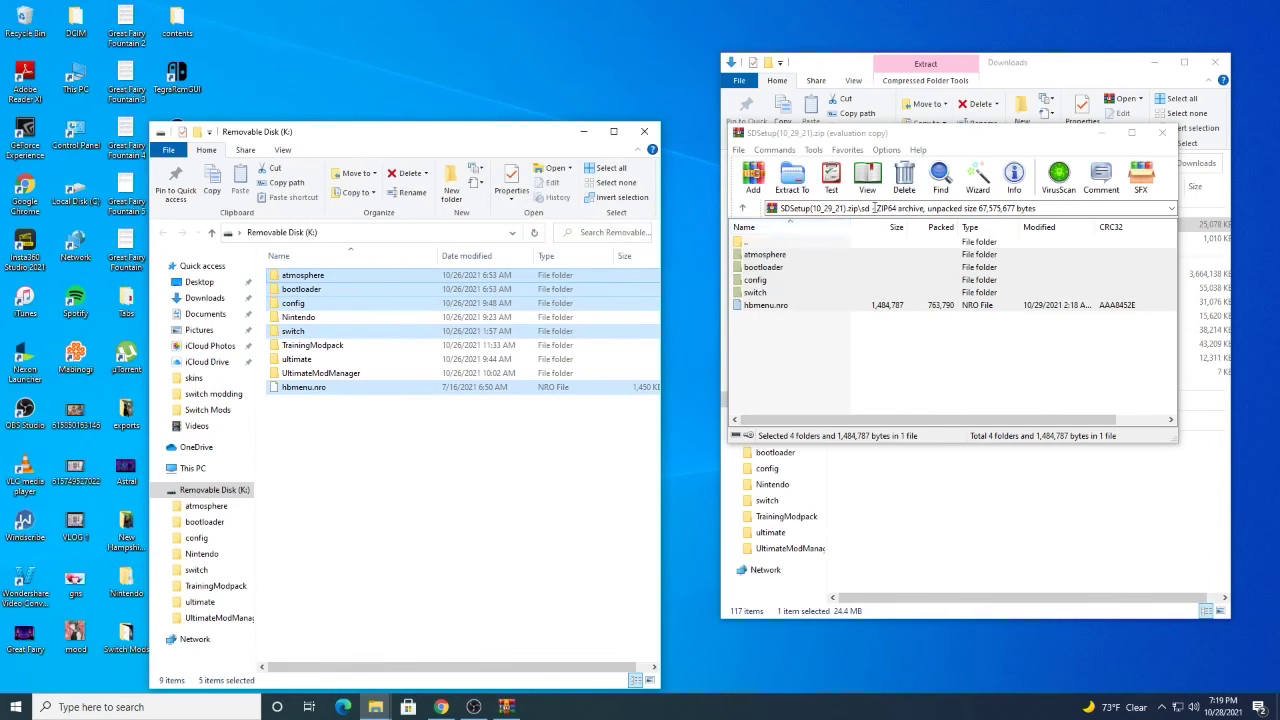
Return to the top level of the SDSetup archive and select the payloads folder.
{"action": "double_click", "coordinate": [740, 242]}
{"action": "left_click", "coordinate": [762, 255]}
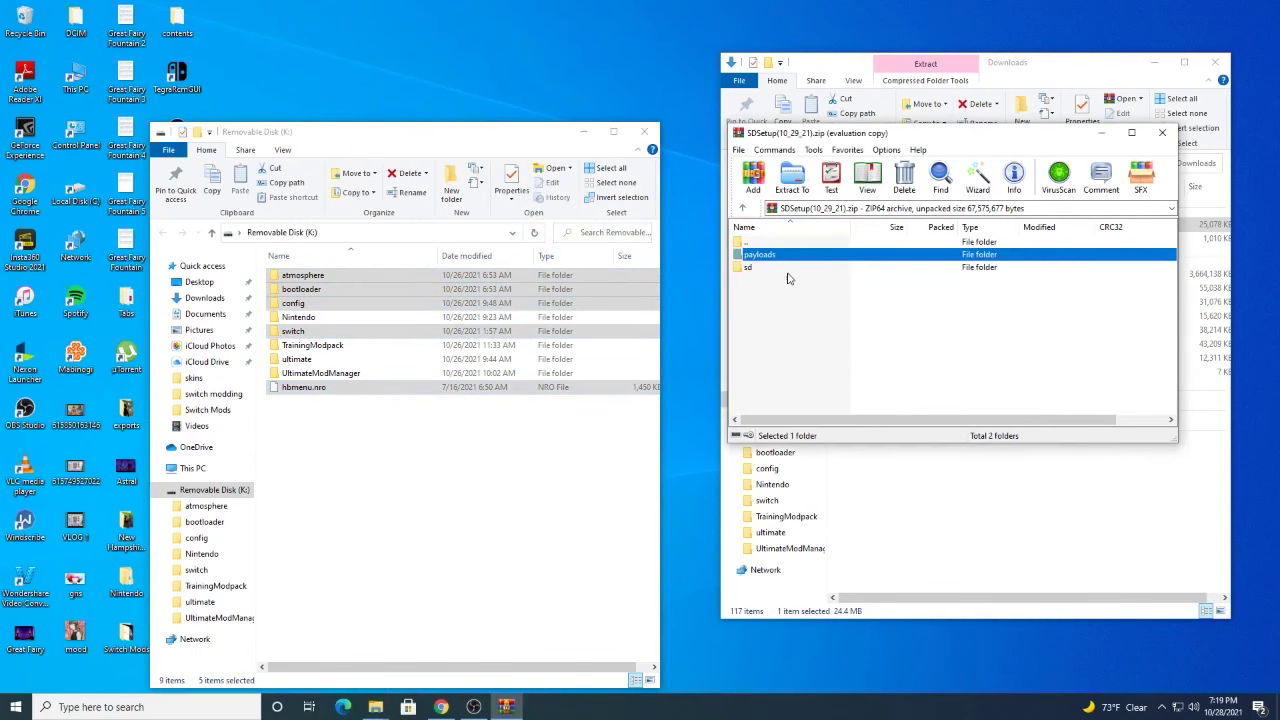